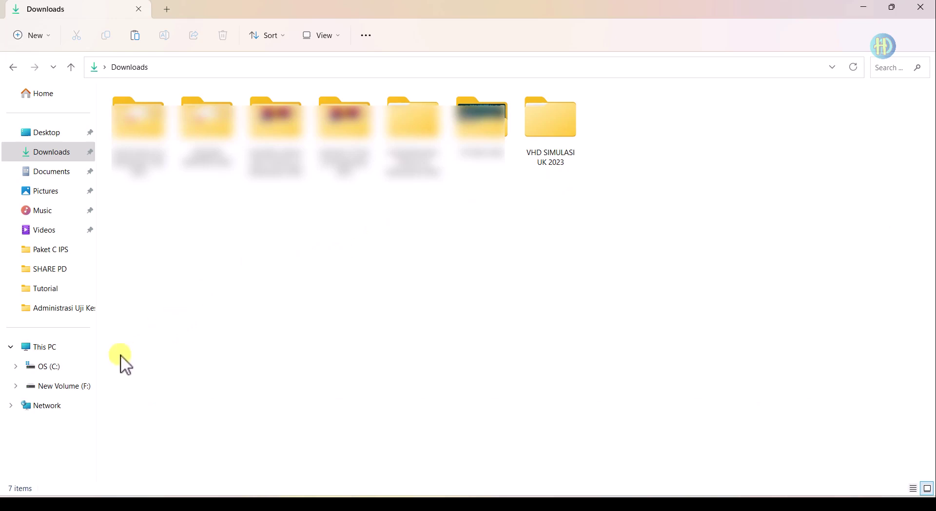
- Copy the VHD_UK_2023_FRESH folder from New Volume (F:) into the Downloads folder
{"action": "left_click", "coordinate": [76, 386]}
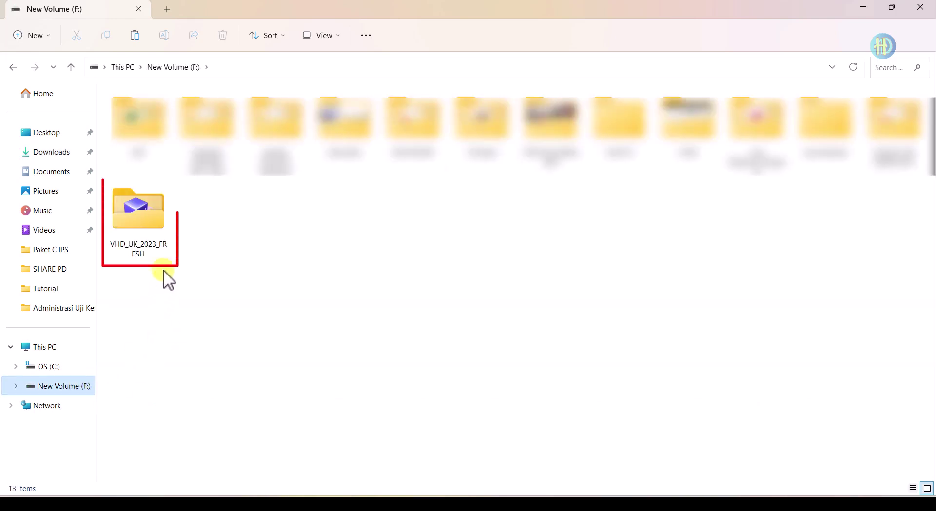
{"action": "left_click", "coordinate": [142, 227]}
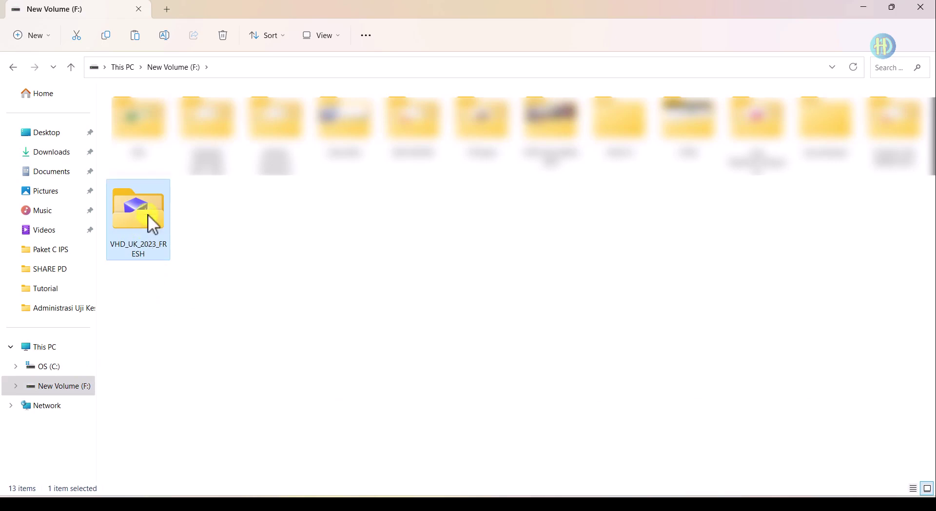
{"action": "key", "text": "ctrl+c"}
{"action": "left_click", "coordinate": [58, 153]}
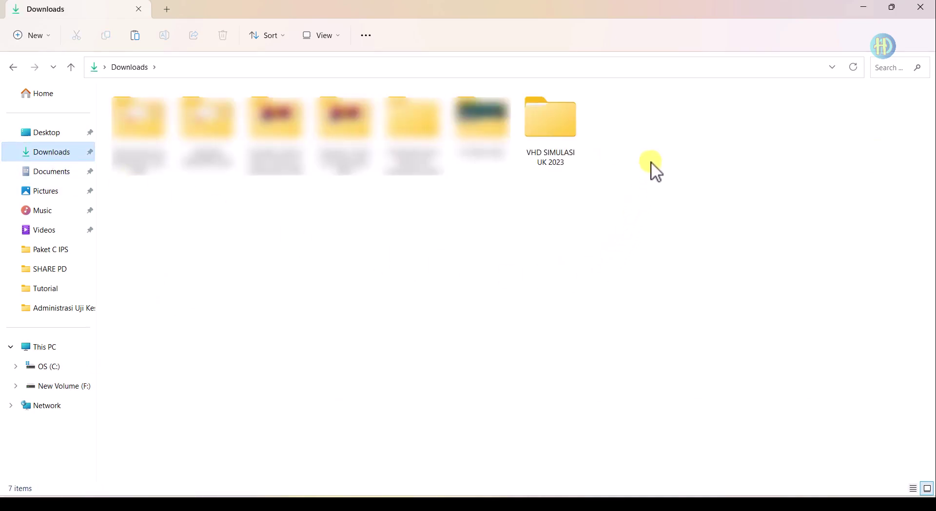
{"action": "key", "text": "ctrl+v"}
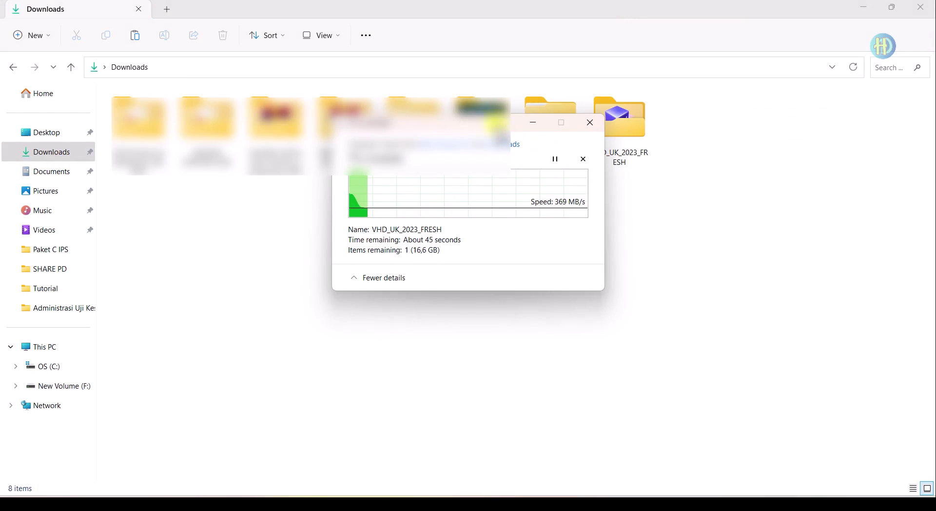
{"action": "left_click_drag", "start_coordinate": [496, 123], "coordinate": [507, 227]}
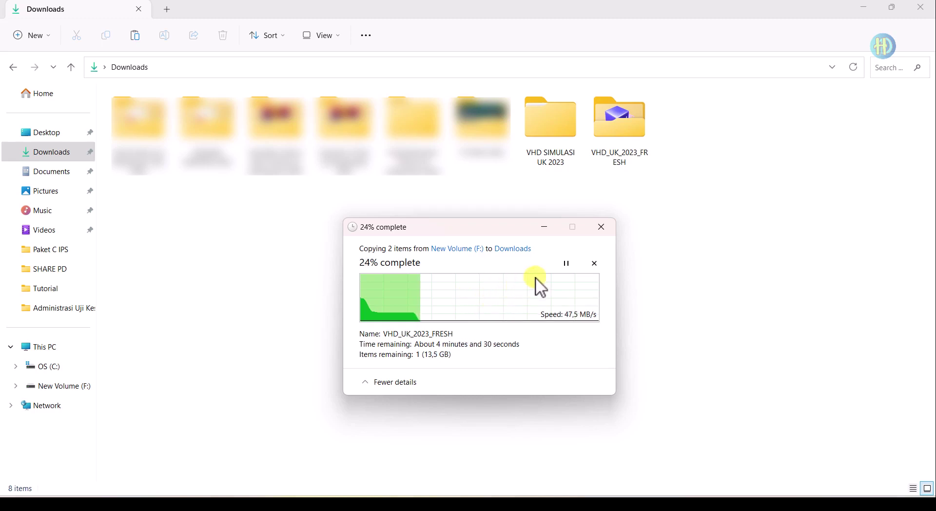
- Rename the copied VHD_UK_2023_FRESH folder in Downloads as "VHD GLADI BERSIK UK 2023"
{"action": "left_click", "coordinate": [618, 163]}
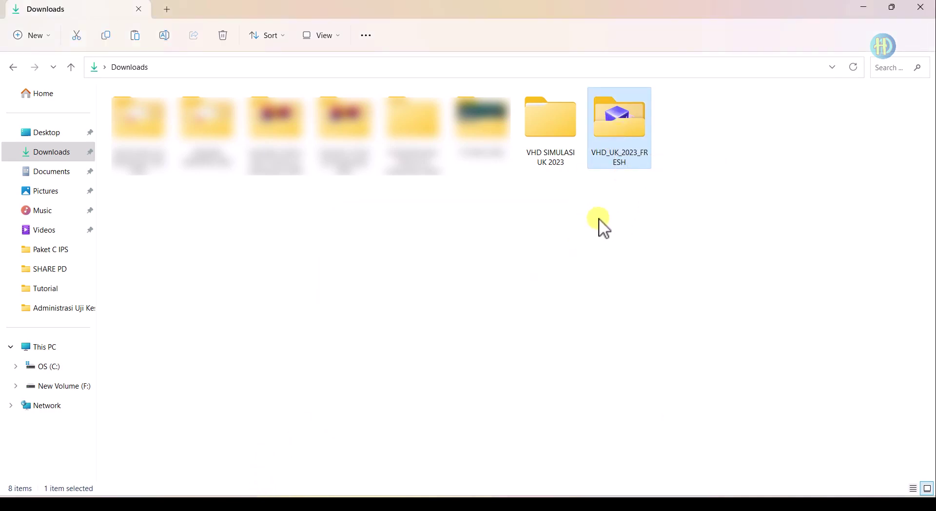
{"action": "left_click", "coordinate": [612, 155]}
{"action": "type", "text": "VHD "}
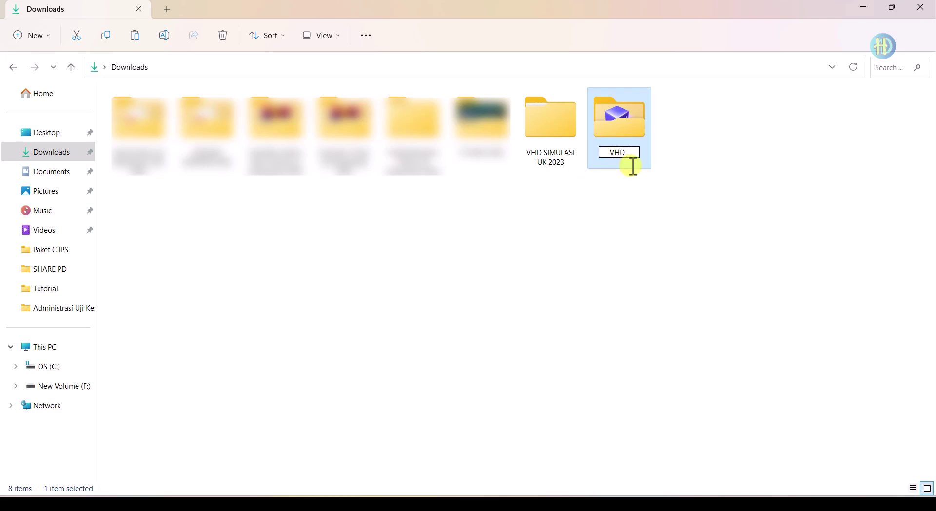
{"action": "type", "text": "GLADI BERSIK UK 2023"}
{"action": "key", "text": "Return"}
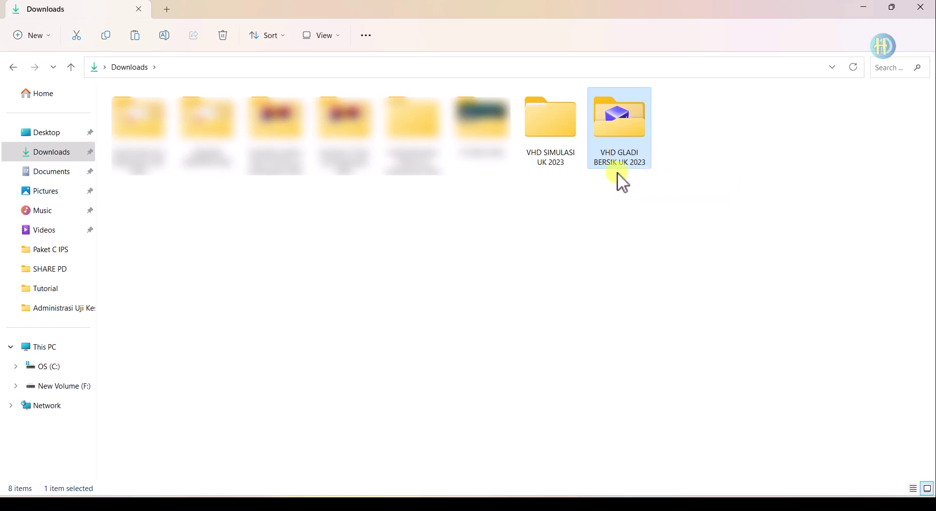
- Check the contents of the VHD GLADI BERSIK UK 2023 folder and return to Downloads
{"action": "double_click", "coordinate": [624, 146]}
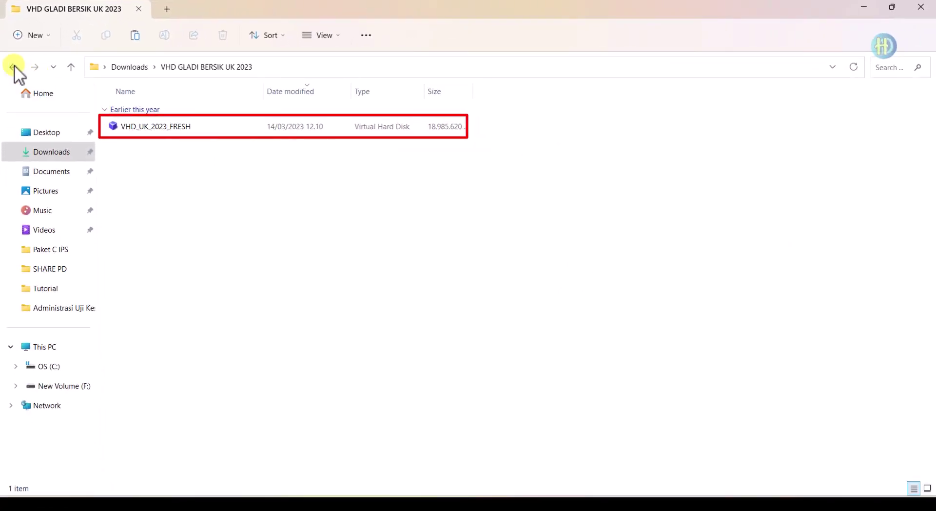
{"action": "left_click", "coordinate": [13, 67]}
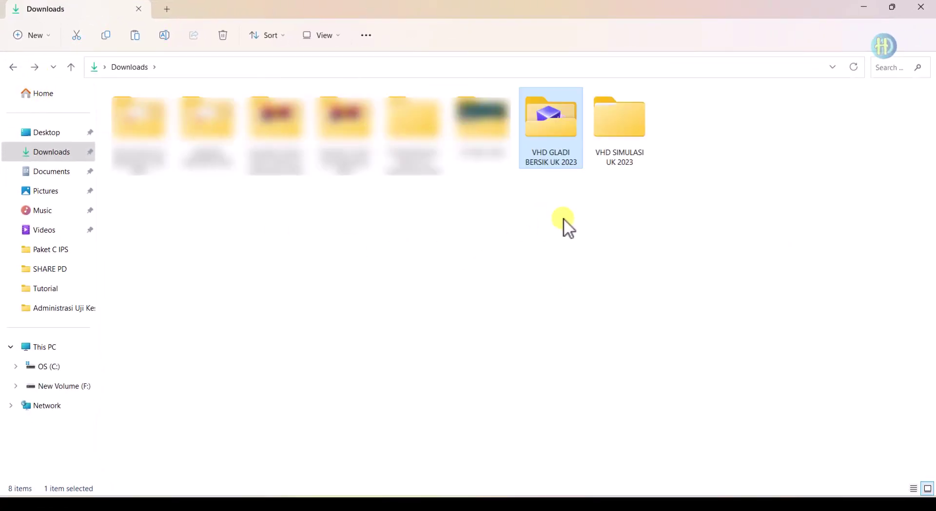
{"action": "left_click", "coordinate": [559, 193]}
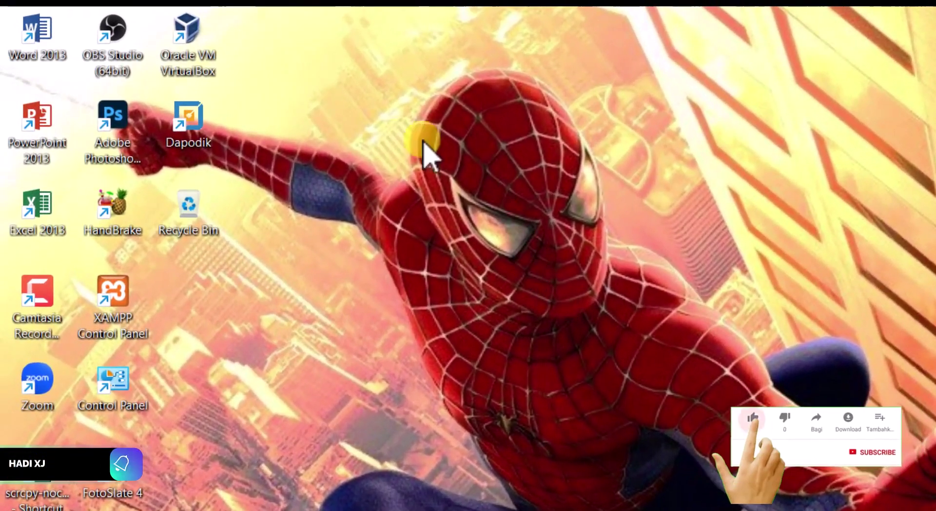
- Open Oracle VM VirtualBox and remove the SIMULASI_UK2023 virtual machine from the list without deleting its files
{"action": "double_click", "coordinate": [199, 45]}
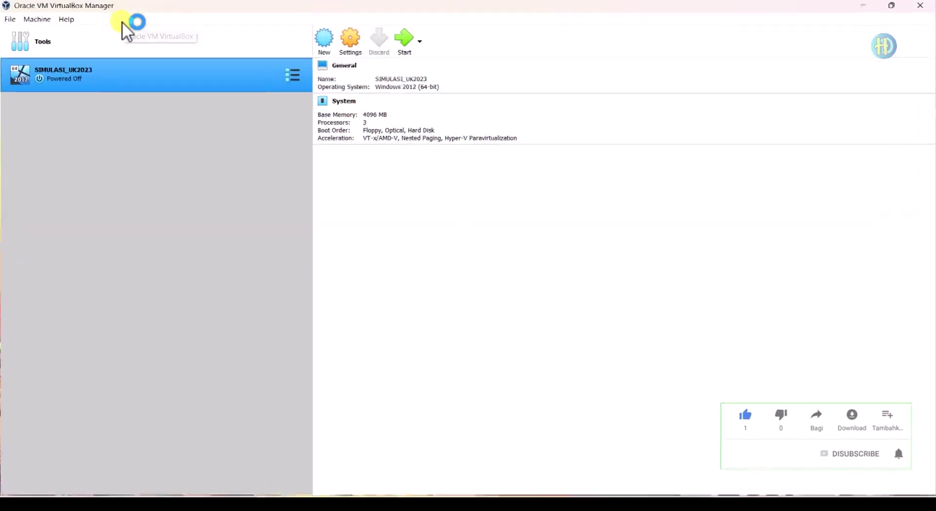
{"action": "left_click", "coordinate": [476, 294]}
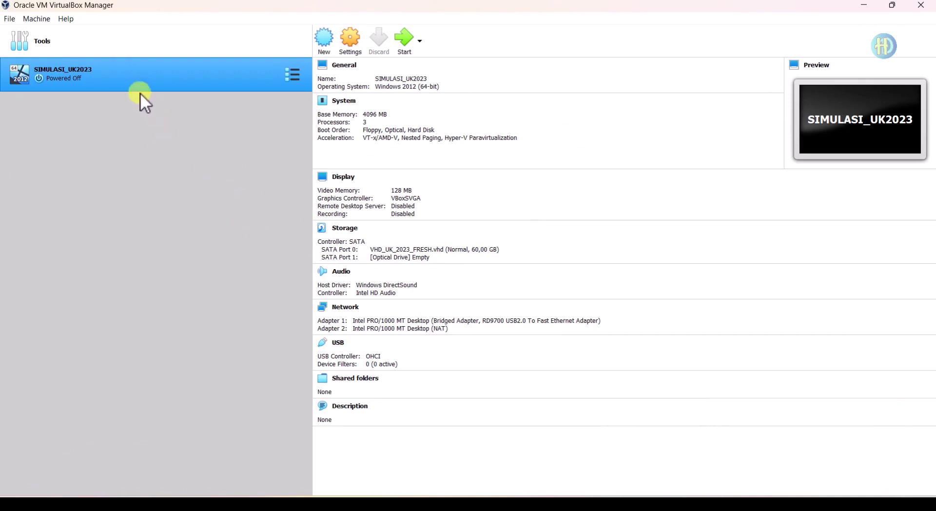
{"action": "left_click", "coordinate": [119, 79]}
{"action": "right_click", "coordinate": [138, 77]}
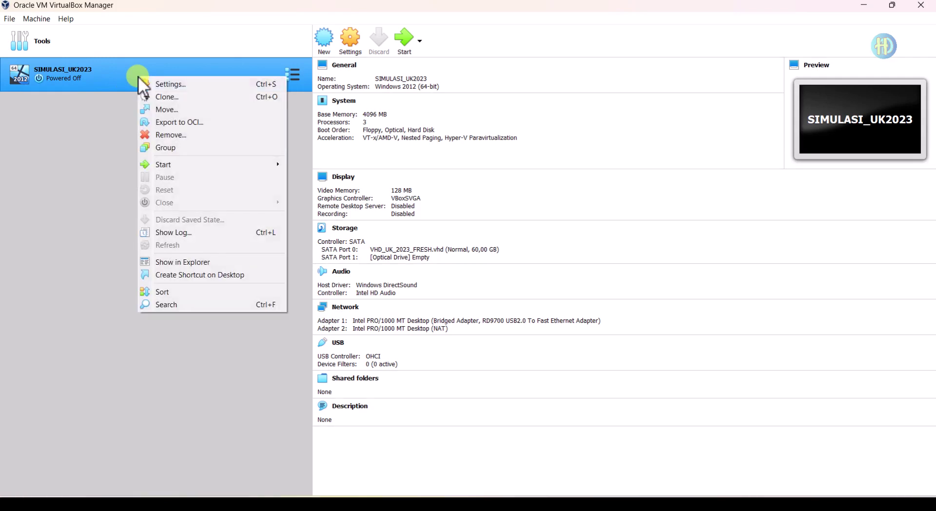
{"action": "left_click", "coordinate": [174, 136]}
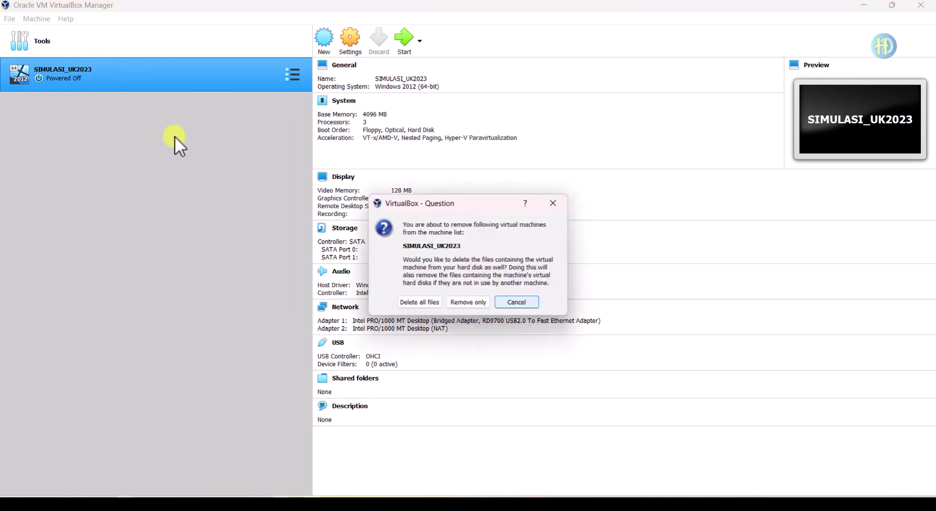
{"action": "left_click", "coordinate": [469, 305]}
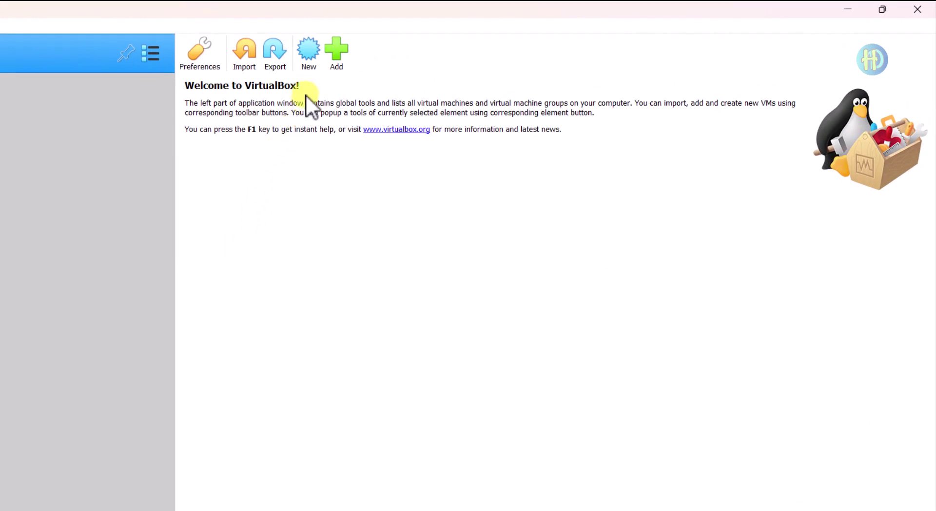
- Start a new virtual machine named GLADI_BERSIH2023UK with Windows 2012 (64-bit) as its operating system version
{"action": "left_click", "coordinate": [306, 63]}
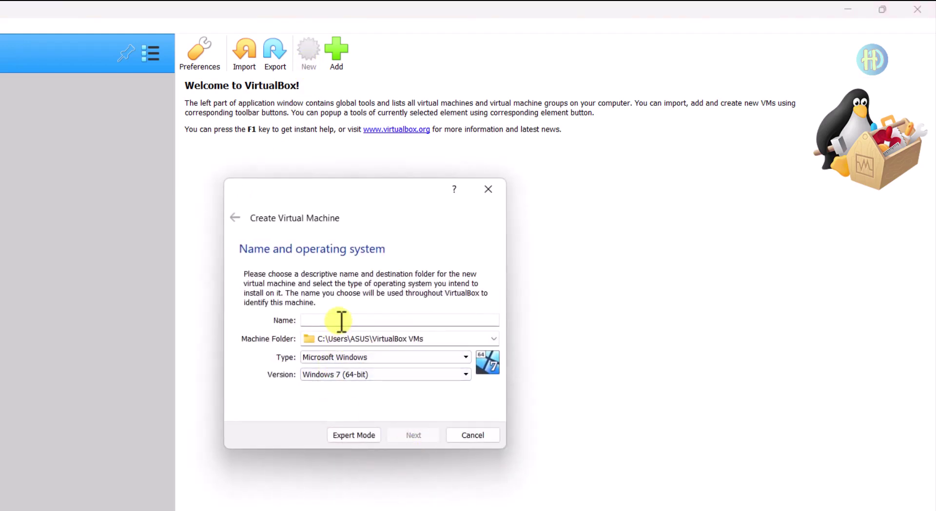
{"action": "type", "text": "GLADI_BERSI"}
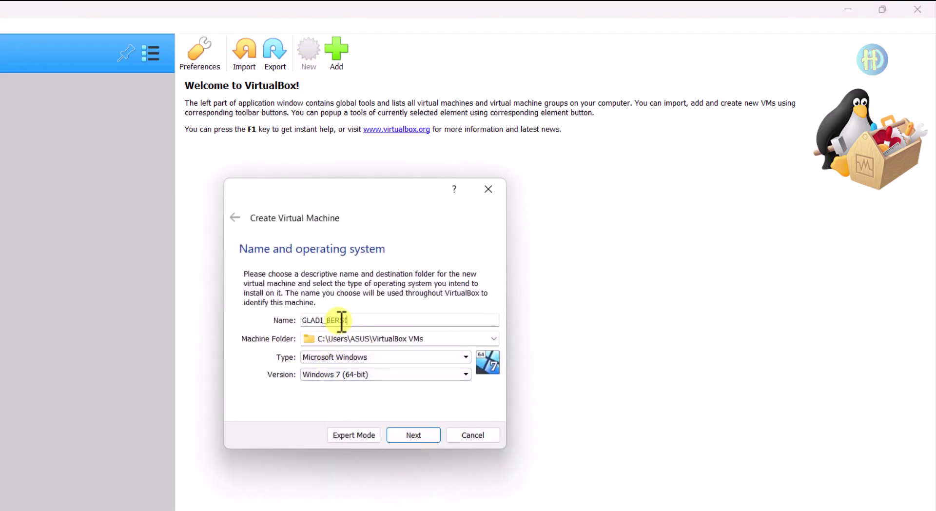
{"action": "type", "text": "H2023UK"}
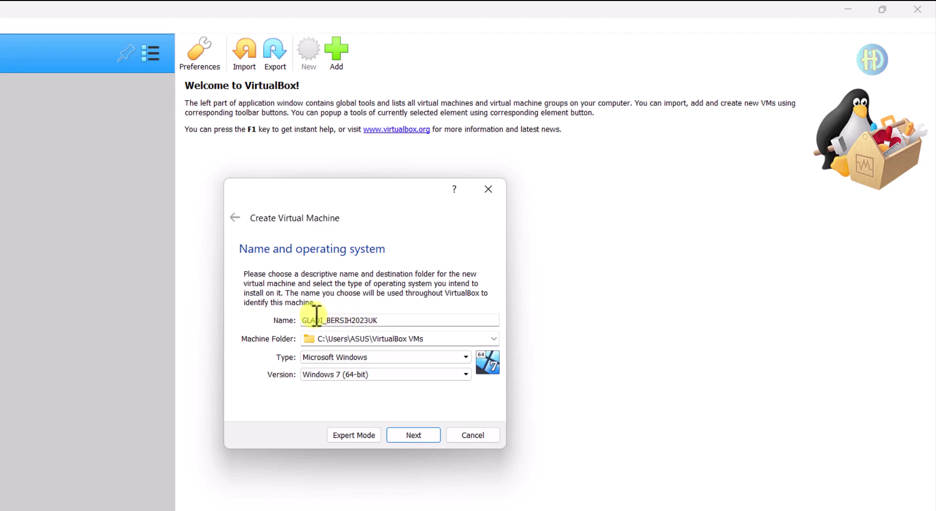
{"action": "left_click", "coordinate": [379, 320]}
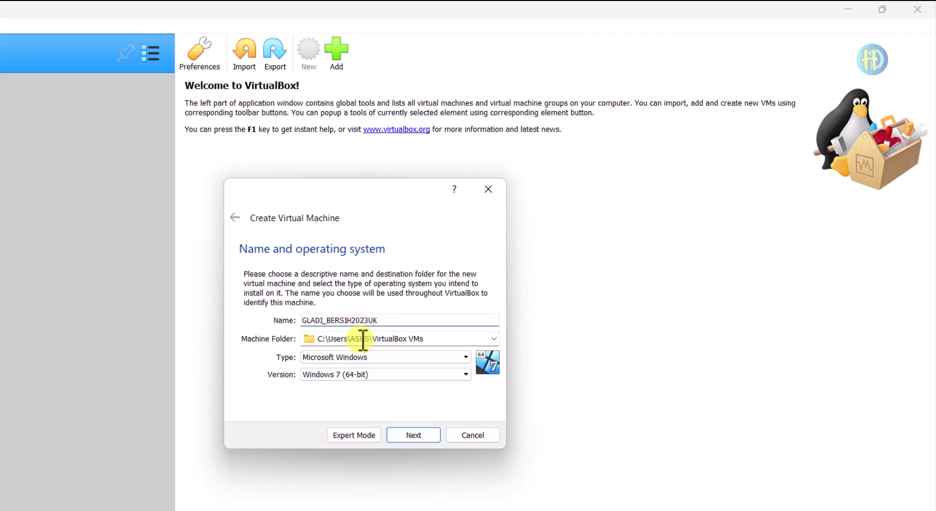
{"action": "left_click", "coordinate": [365, 374]}
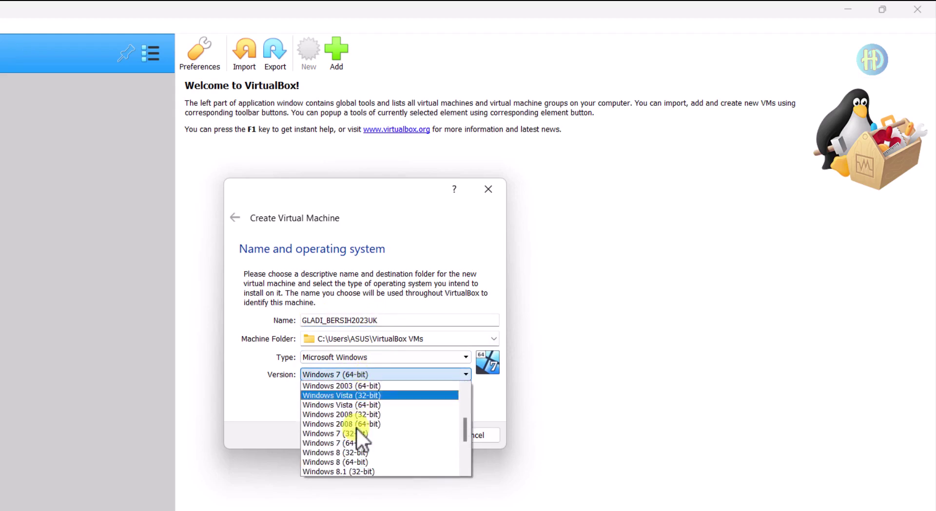
{"action": "scroll", "coordinate": [356, 428], "scroll_direction": "down", "scroll_amount": 2}
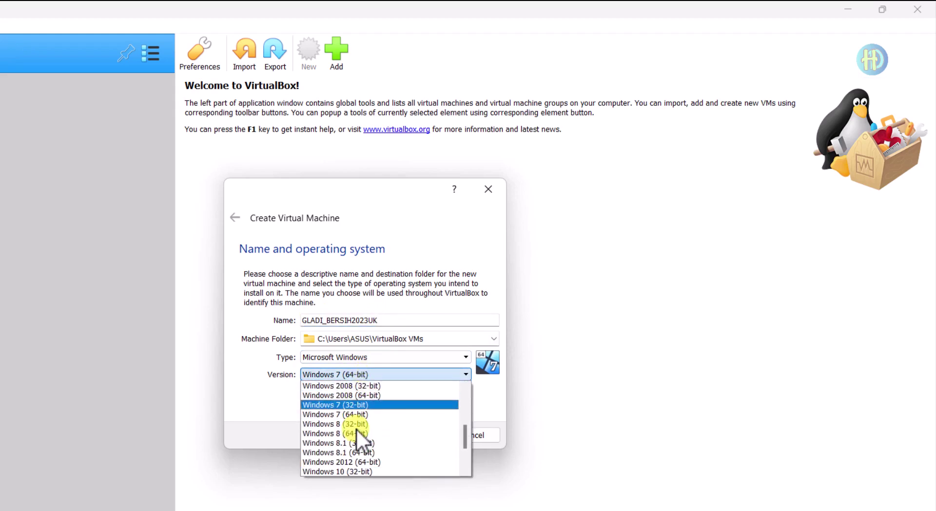
{"action": "left_click", "coordinate": [378, 462]}
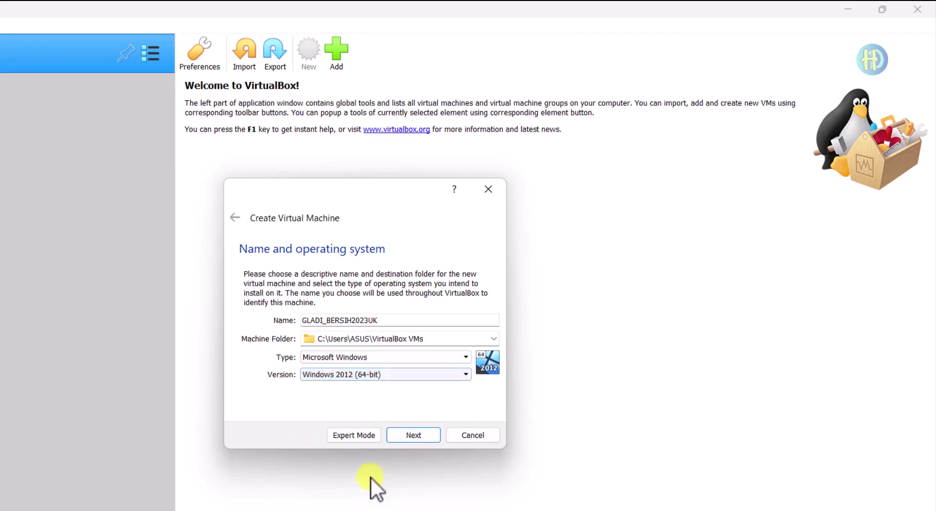
{"action": "left_click", "coordinate": [411, 437]}
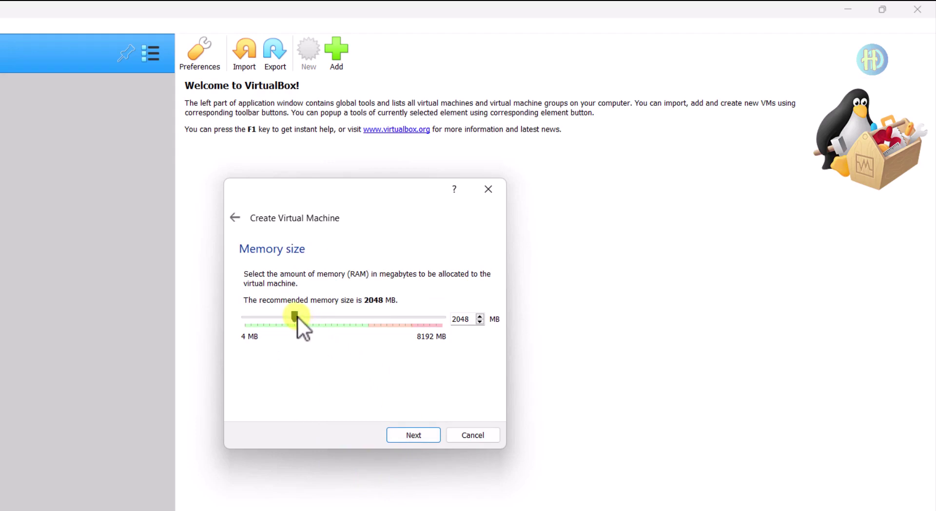
- Allocate 4580 MB of memory to the new virtual machine
{"action": "left_click_drag", "start_coordinate": [296, 315], "coordinate": [355, 317]}
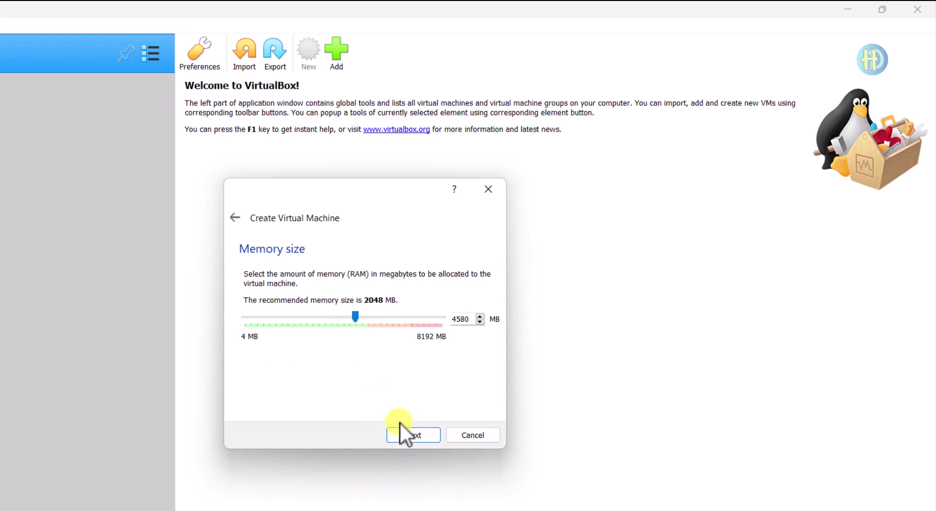
{"action": "left_click", "coordinate": [414, 434]}
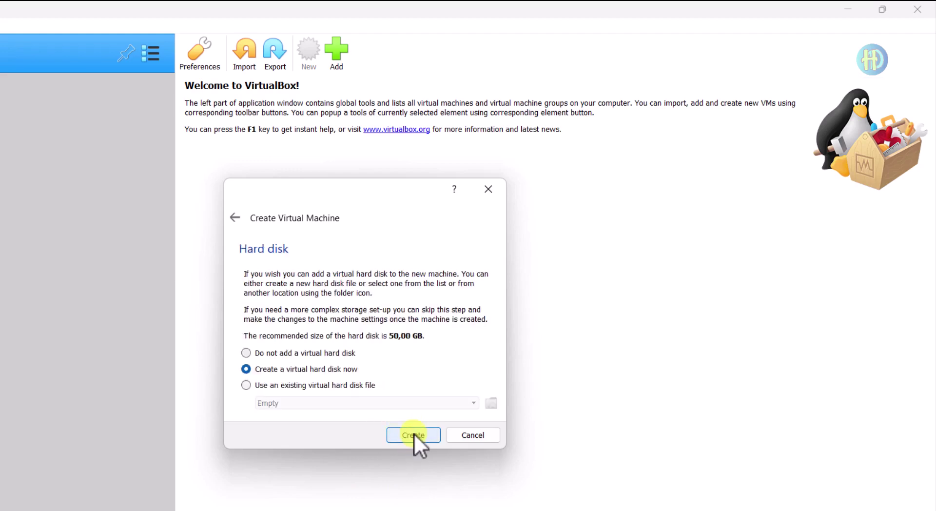
- Create the machine with the existing hard disk file VHD_UK_2023_FRESH from the VHD GLADI BERSIK UK 2023 folder in Downloads
{"action": "left_click", "coordinate": [246, 386]}
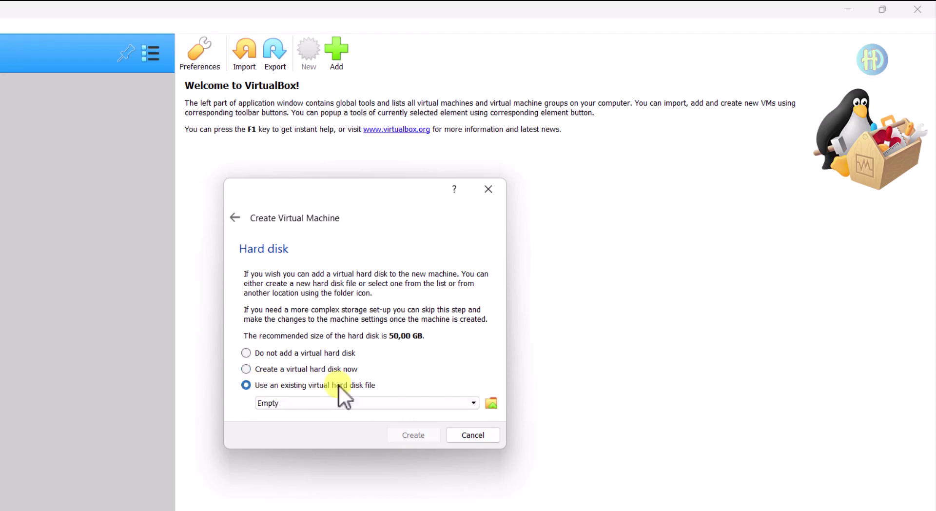
{"action": "left_click", "coordinate": [491, 403]}
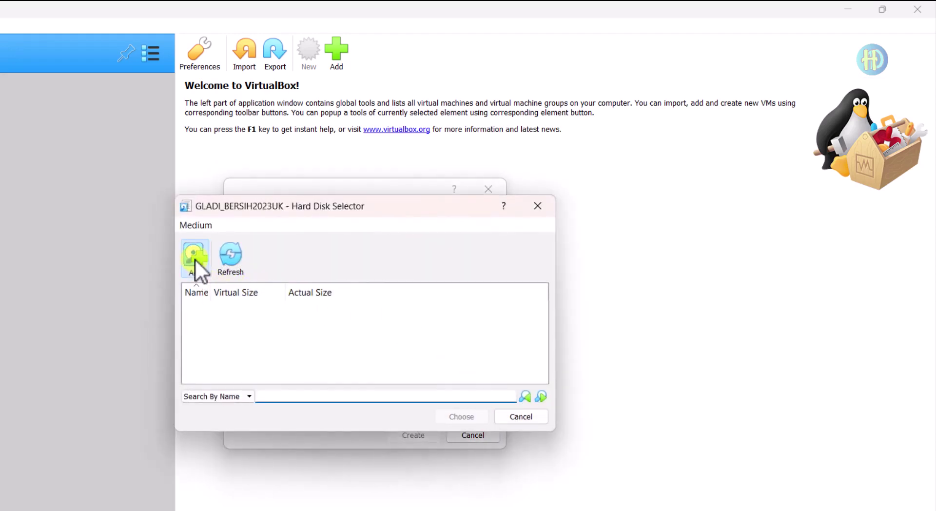
{"action": "left_click", "coordinate": [194, 256]}
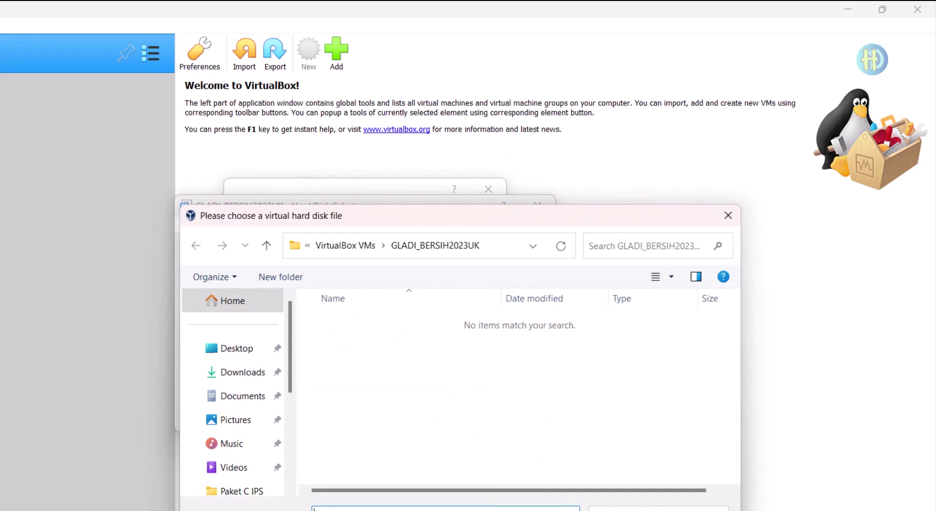
{"action": "left_click", "coordinate": [242, 372]}
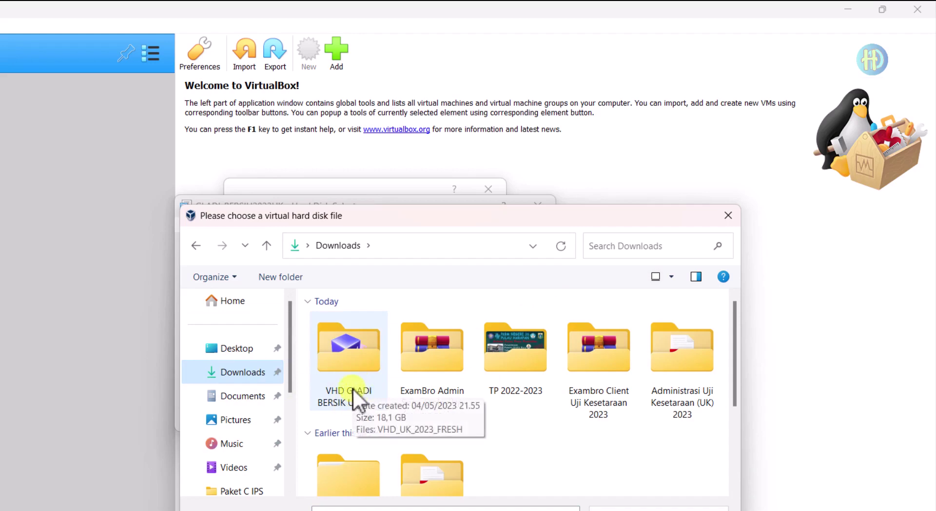
{"action": "double_click", "coordinate": [353, 369]}
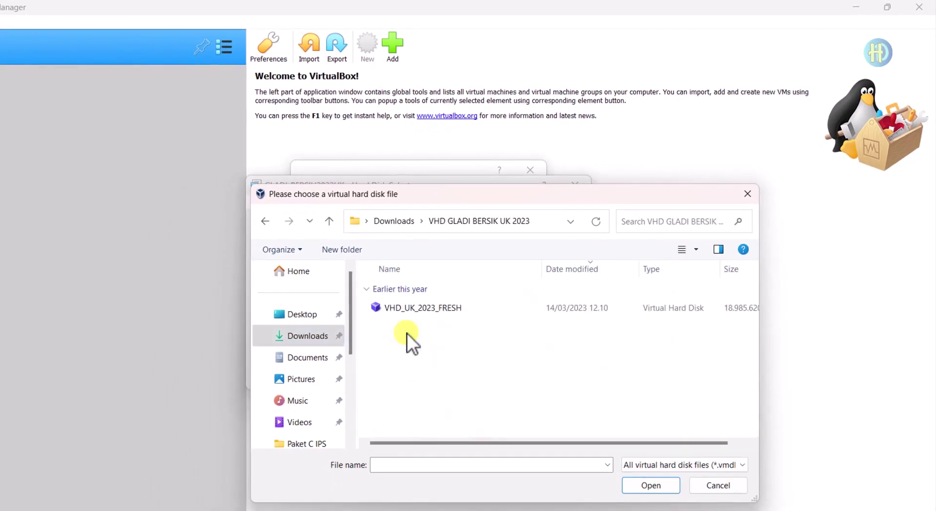
{"action": "left_click", "coordinate": [431, 312]}
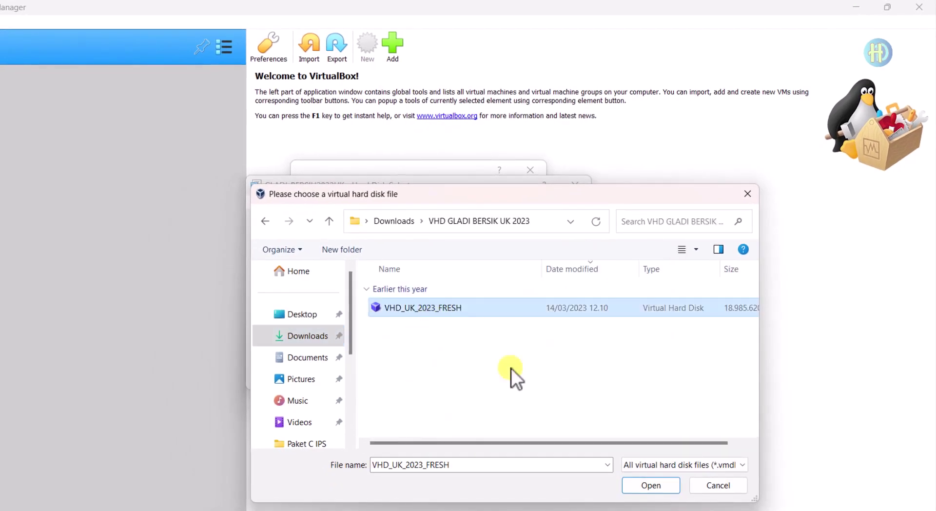
{"action": "left_click", "coordinate": [649, 486]}
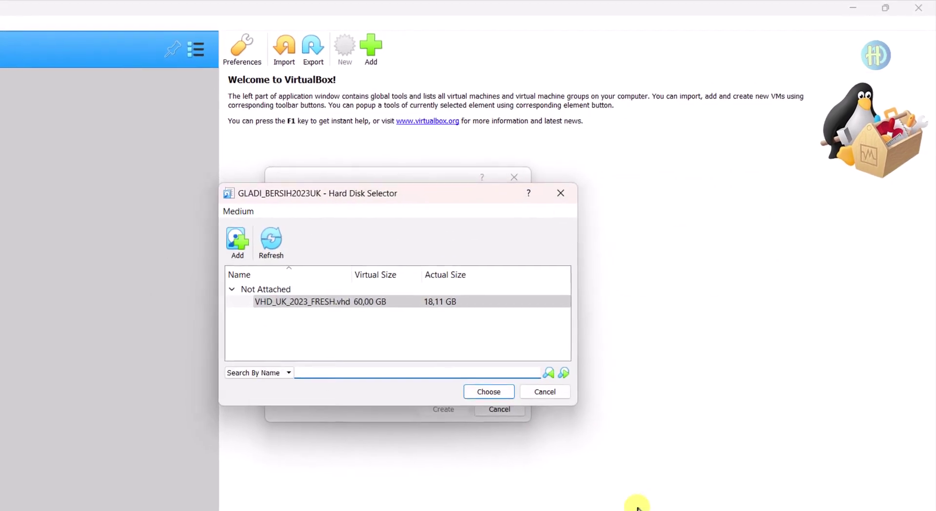
{"action": "left_click", "coordinate": [481, 396]}
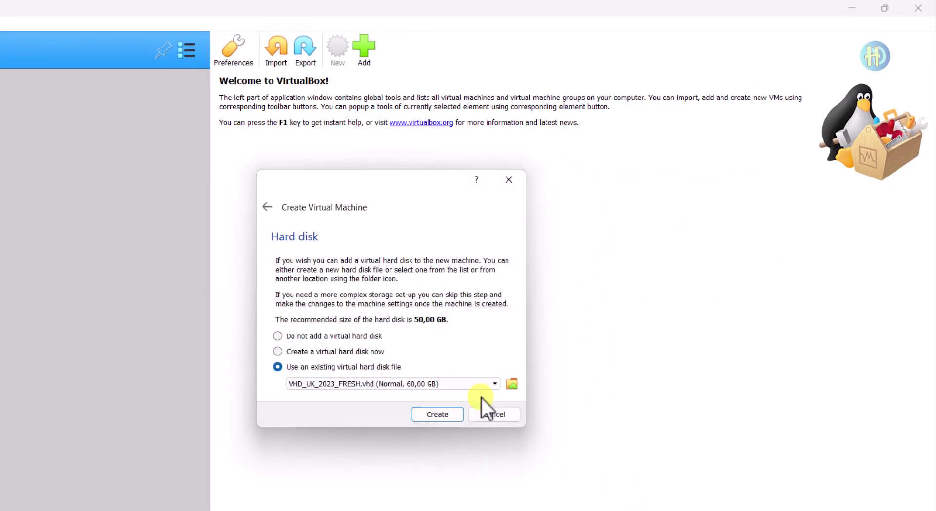
{"action": "left_click", "coordinate": [436, 414]}
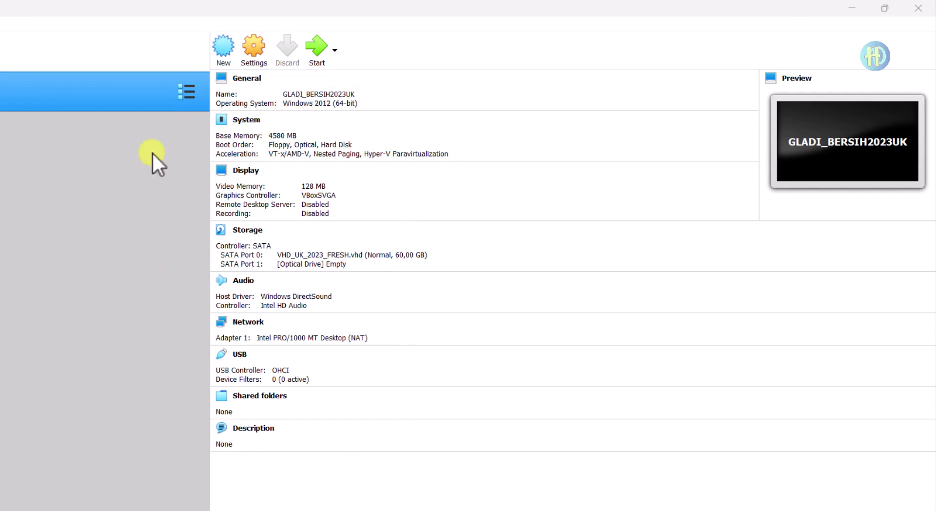
- In the virtual machine's system settings, enable the hardware clock in UTC time and set the number of processors to 3
{"action": "left_click", "coordinate": [253, 50]}
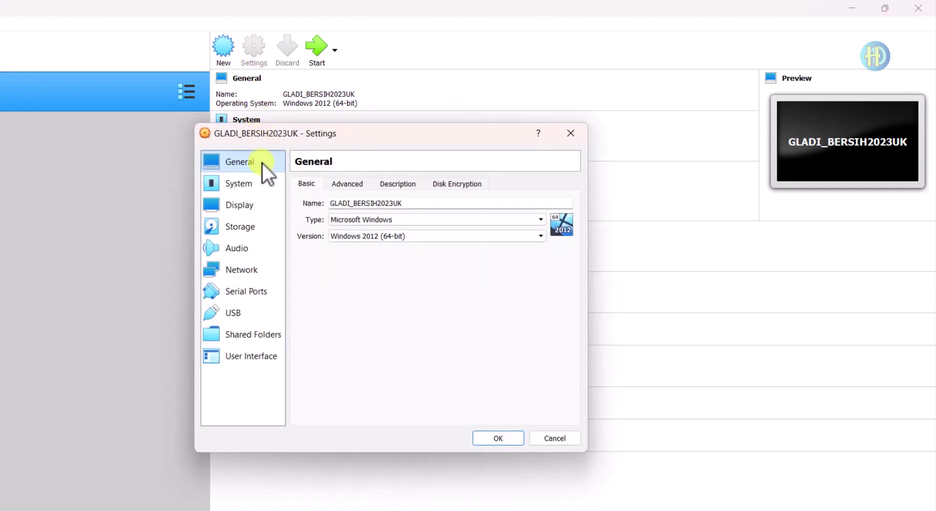
{"action": "left_click", "coordinate": [247, 185]}
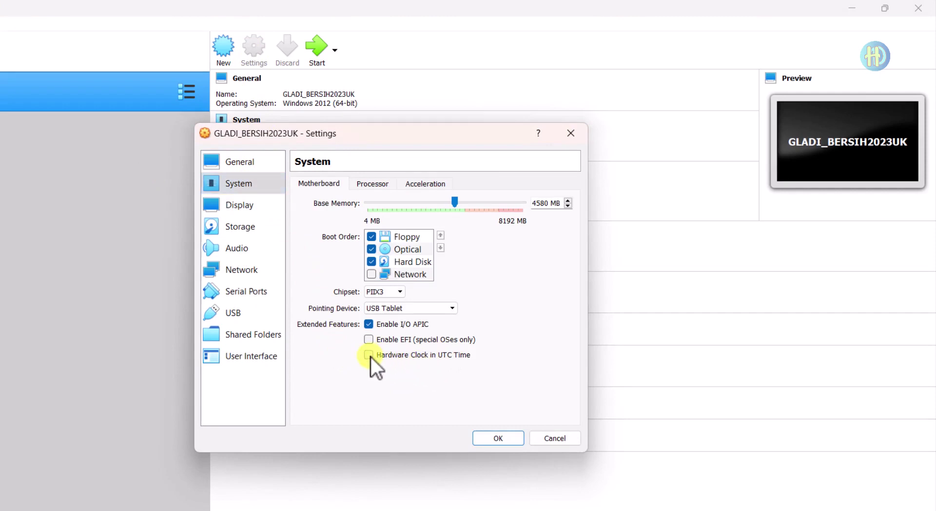
{"action": "left_click", "coordinate": [373, 183]}
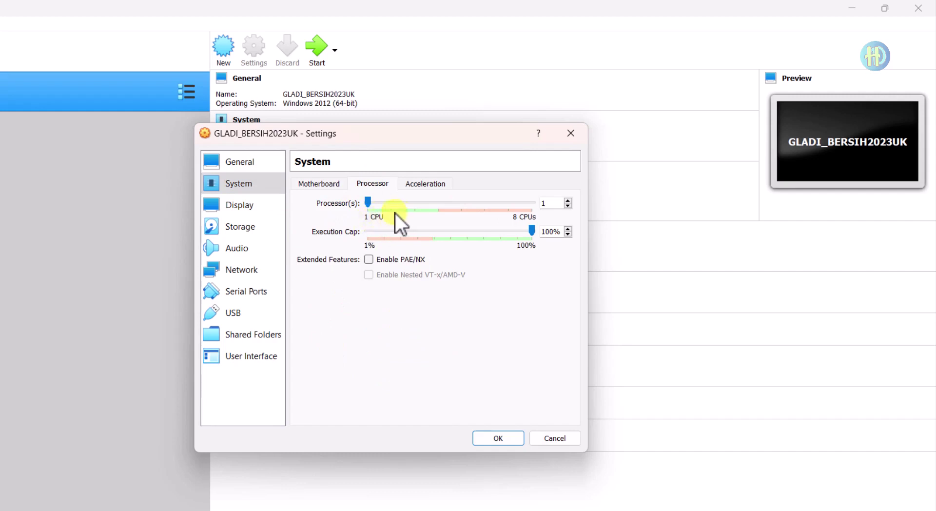
{"action": "left_click", "coordinate": [567, 200]}
{"action": "left_click", "coordinate": [567, 201]}
{"action": "left_click", "coordinate": [322, 186]}
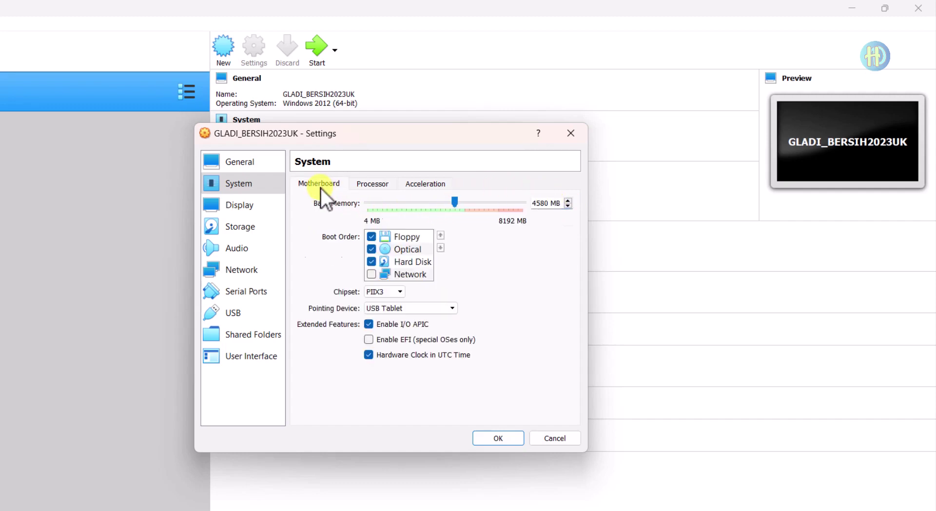
{"action": "left_click", "coordinate": [363, 185]}
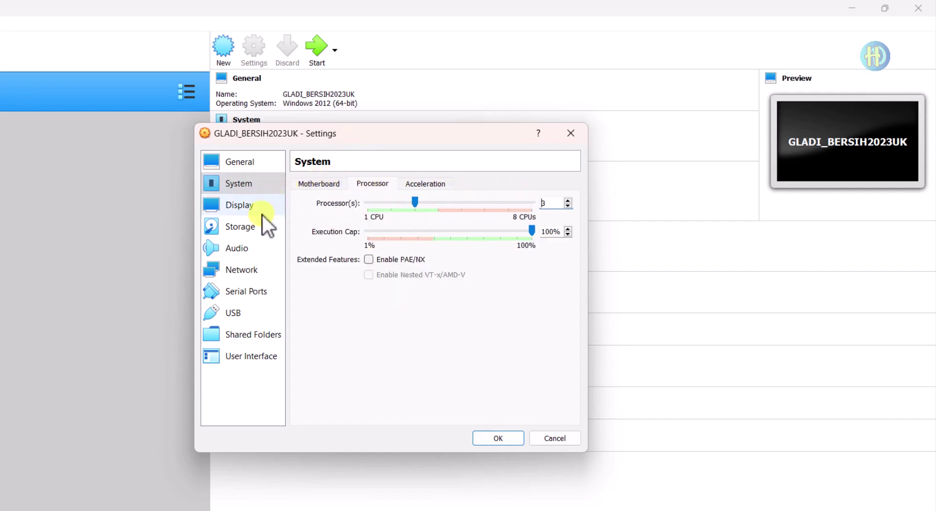
- Attach network Adapter 1 to a Bridged Adapter using the RD9700 USB2.0 To Fast Ethernet Adapter
{"action": "left_click", "coordinate": [253, 270]}
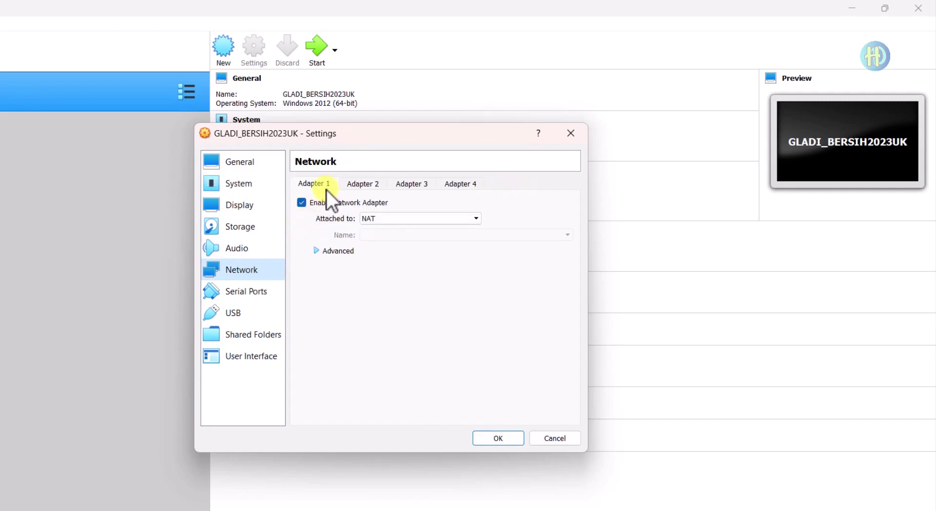
{"action": "left_click", "coordinate": [453, 216]}
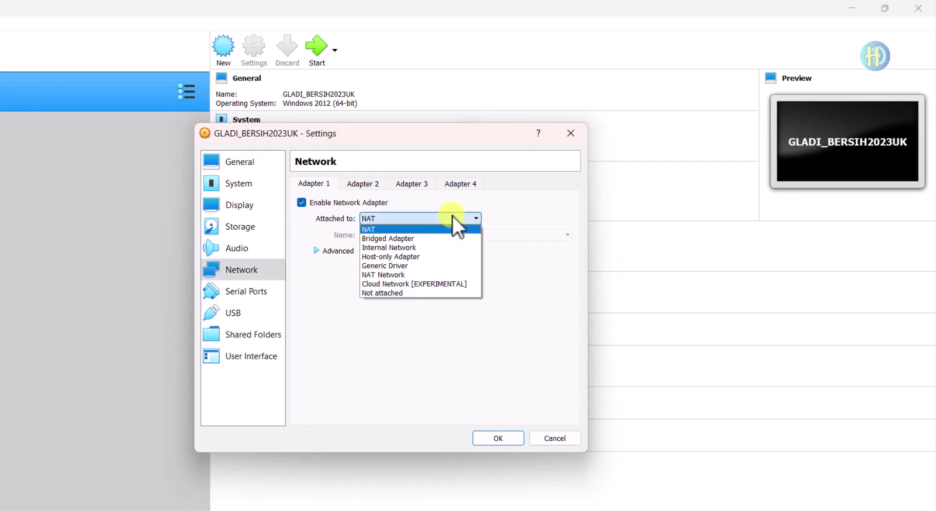
{"action": "left_click", "coordinate": [435, 238]}
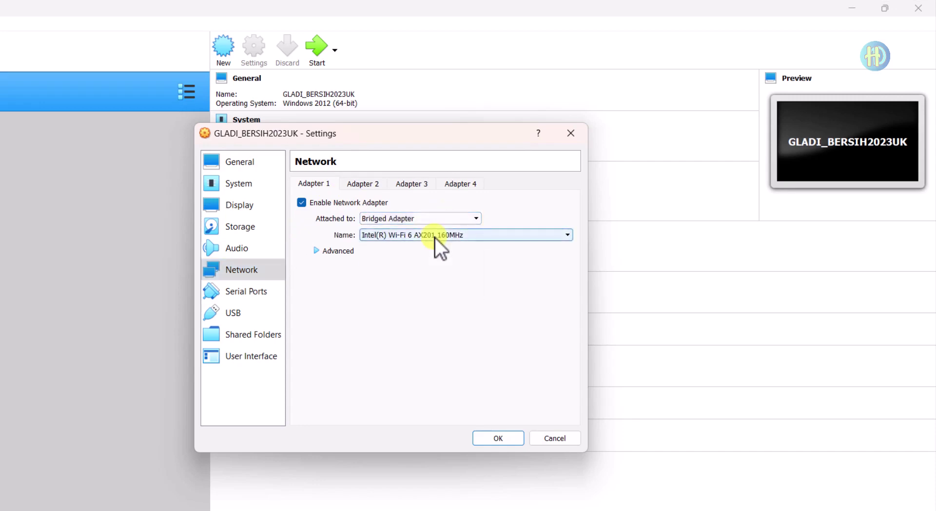
{"action": "left_click", "coordinate": [432, 236]}
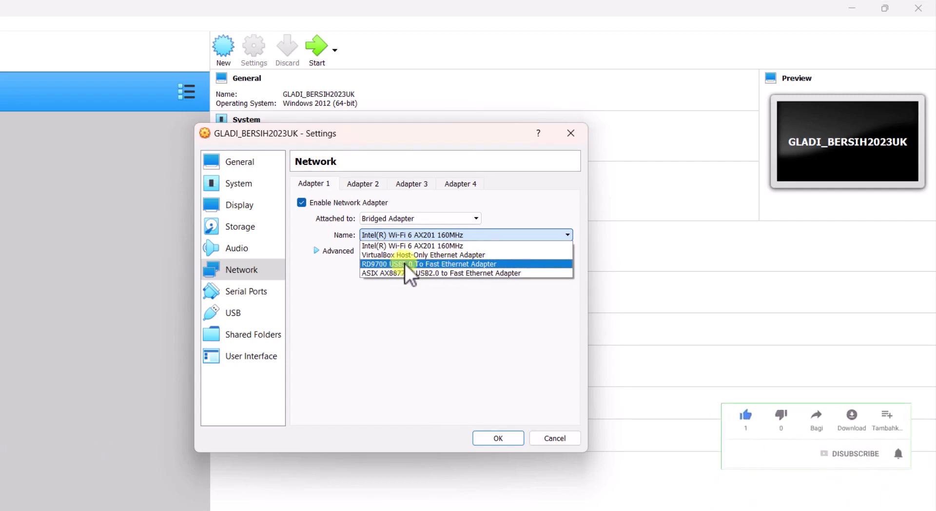
{"action": "left_click", "coordinate": [483, 264]}
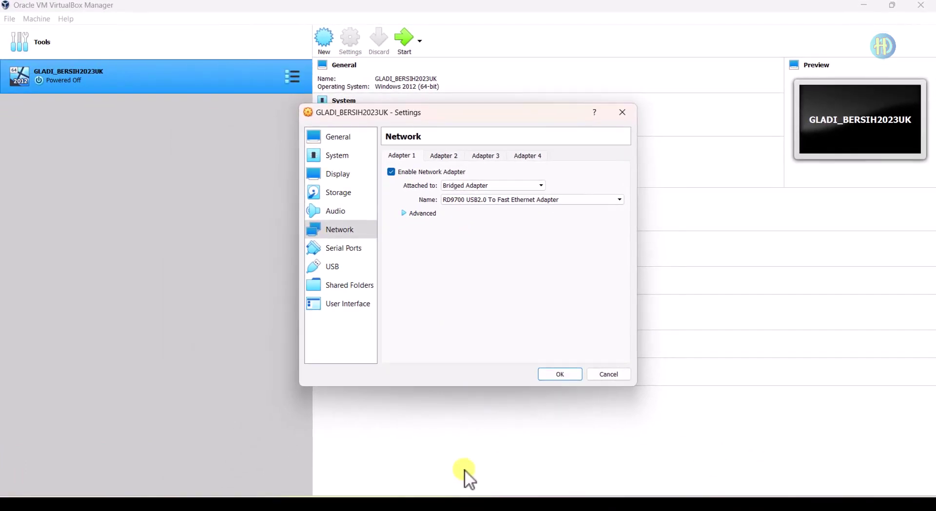
- Switch to the Windows Ethernet settings and open the additional network adapter options to identify the host's Ethernet adapter
{"action": "left_click", "coordinate": [358, 495]}
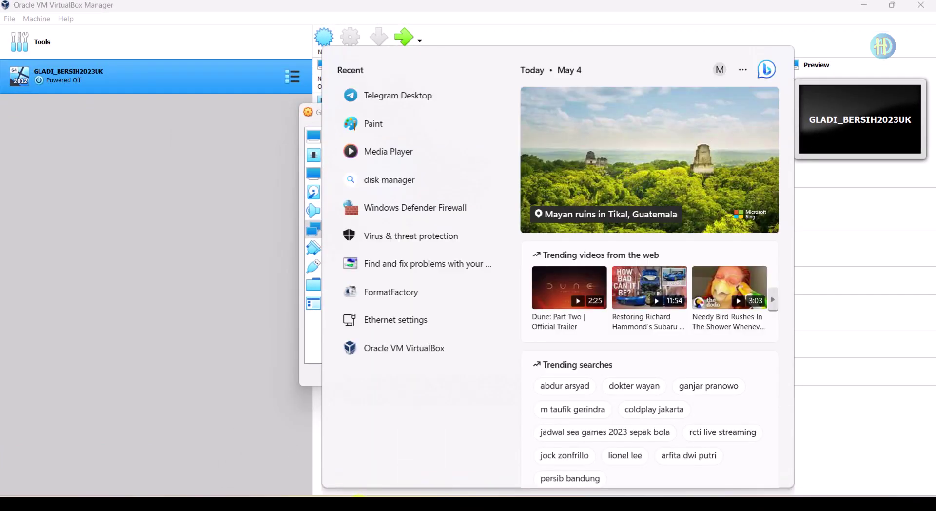
{"action": "type", "text": "et"}
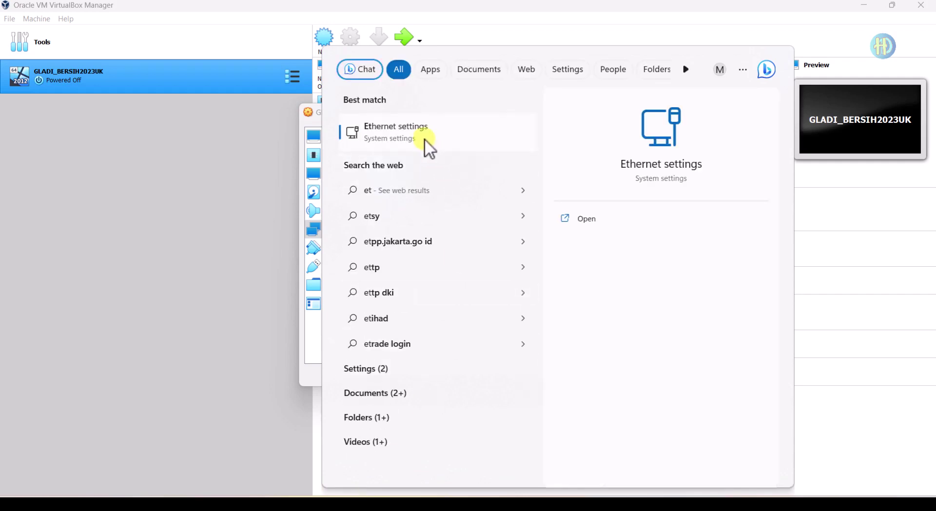
{"action": "left_click", "coordinate": [424, 139]}
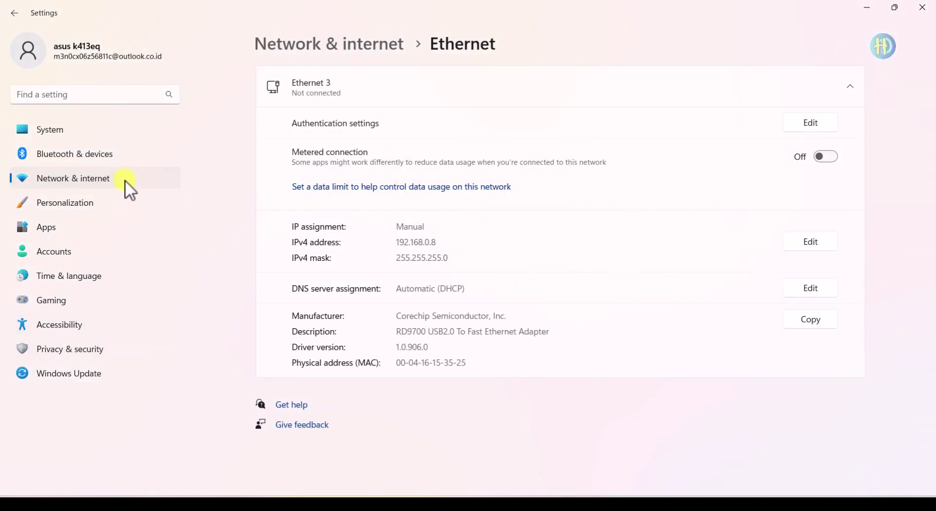
{"action": "left_click", "coordinate": [88, 181]}
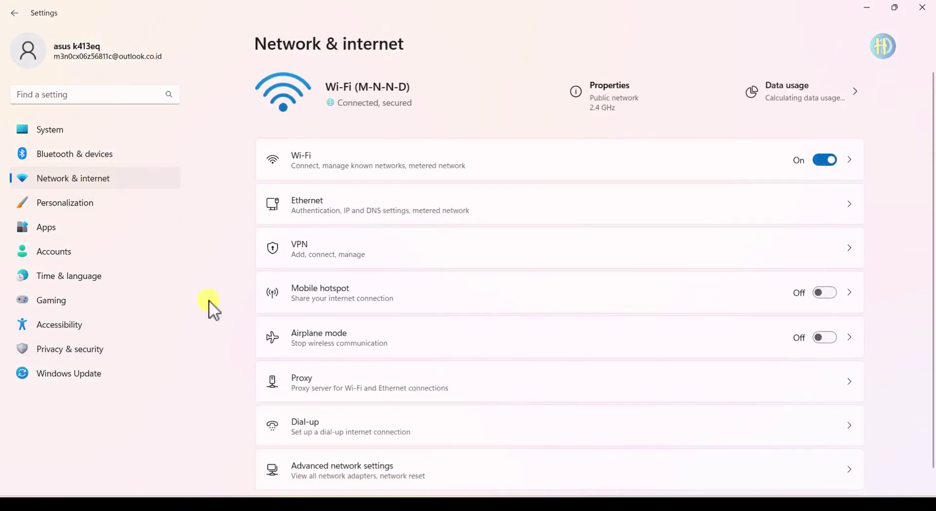
{"action": "left_click", "coordinate": [340, 467]}
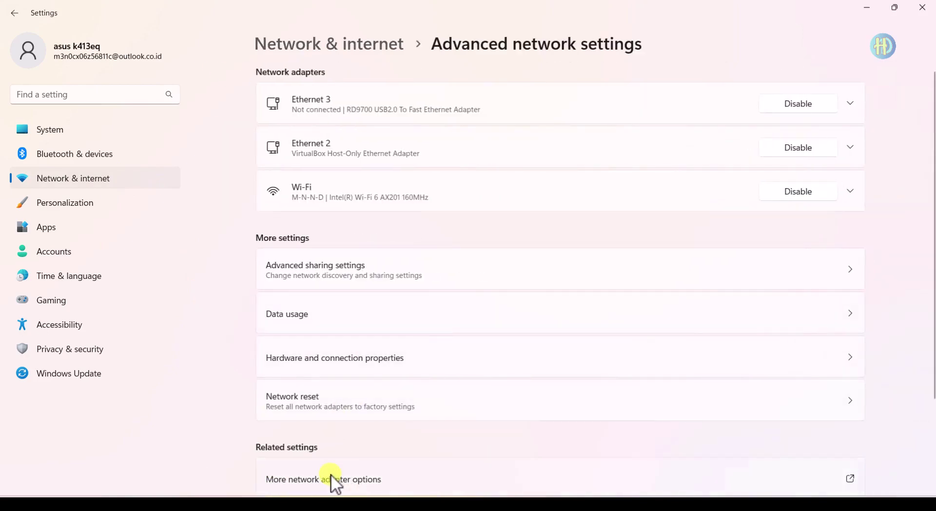
{"action": "left_click", "coordinate": [330, 474]}
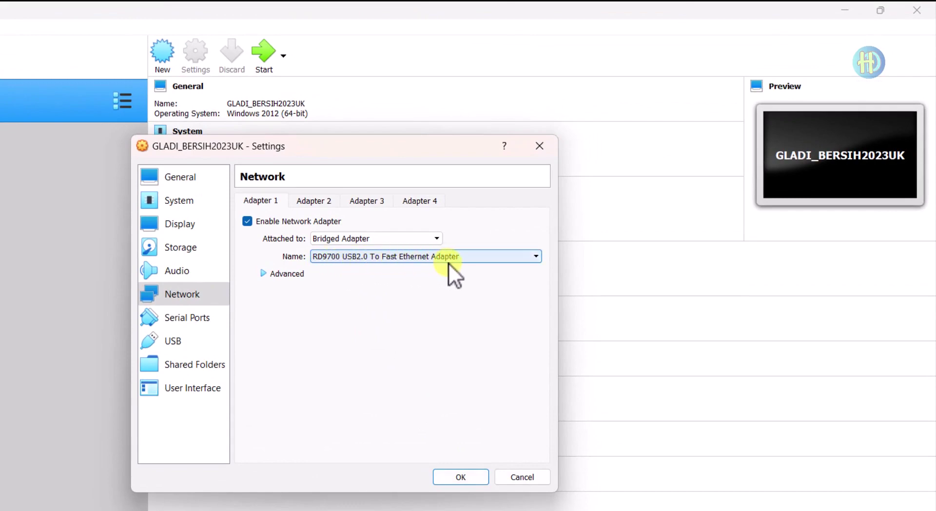
- Set the promiscuous mode of the virtual machine's network Adapter 1 to Allow All
{"action": "left_click", "coordinate": [265, 272]}
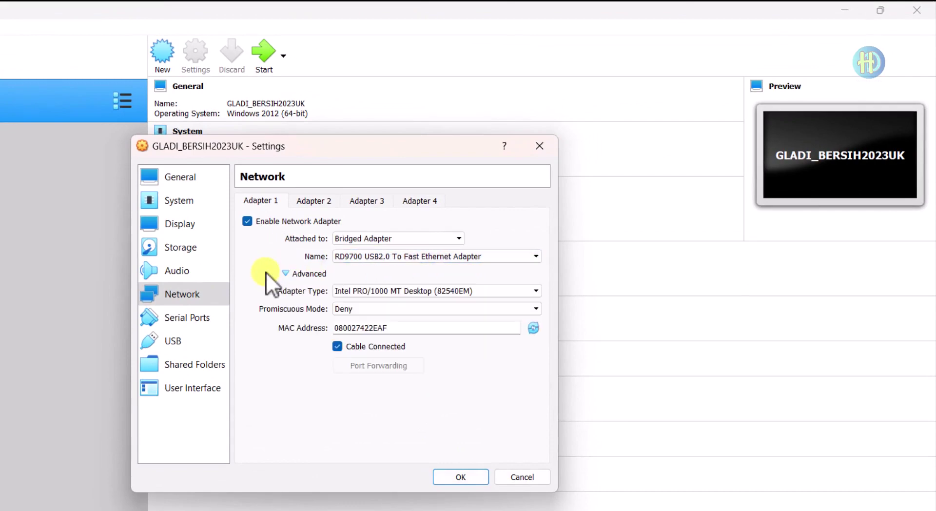
{"action": "left_click", "coordinate": [365, 305]}
{"action": "left_click", "coordinate": [363, 338]}
{"action": "left_click", "coordinate": [371, 311]}
{"action": "left_click", "coordinate": [370, 320]}
{"action": "left_click", "coordinate": [375, 310]}
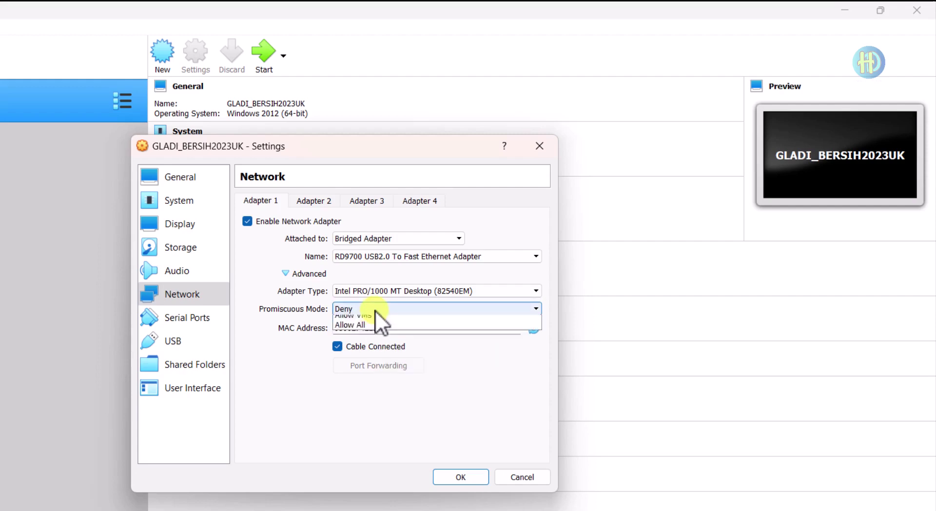
{"action": "left_click", "coordinate": [370, 338]}
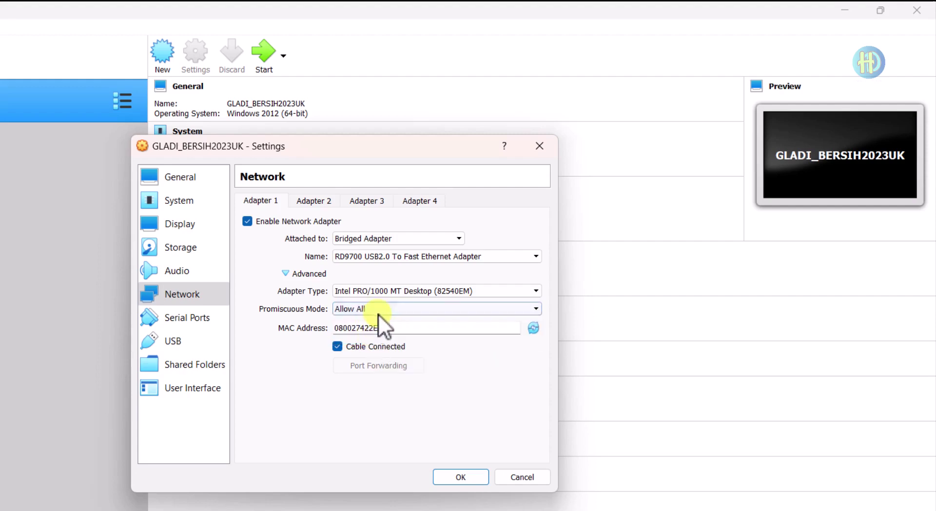
- Enable network Adapter 2, attach it to NAT, and save the virtual machine's settings
{"action": "left_click", "coordinate": [313, 201]}
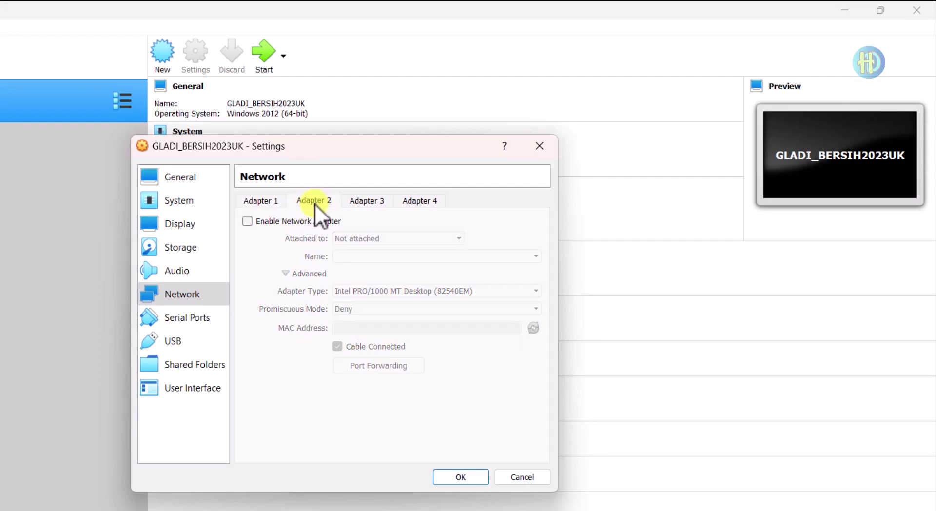
{"action": "left_click", "coordinate": [247, 222]}
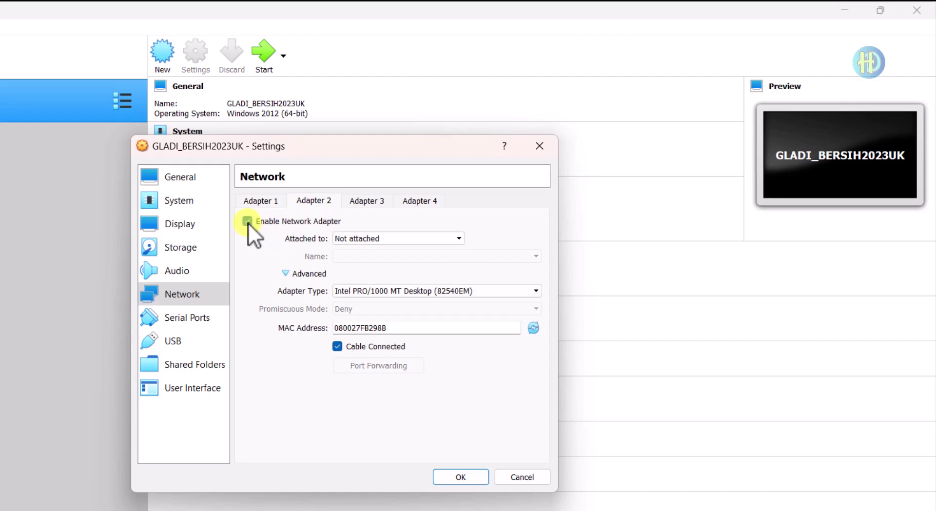
{"action": "left_click", "coordinate": [358, 237]}
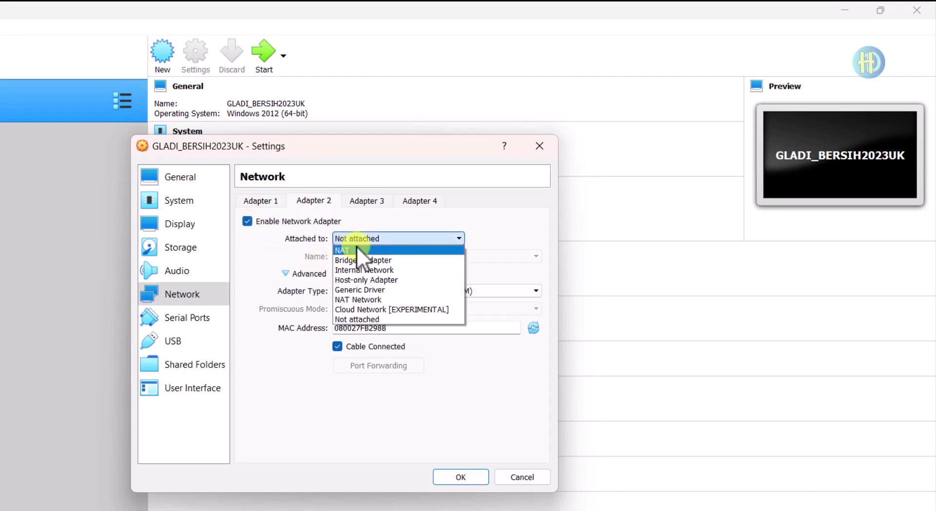
{"action": "left_click", "coordinate": [356, 250]}
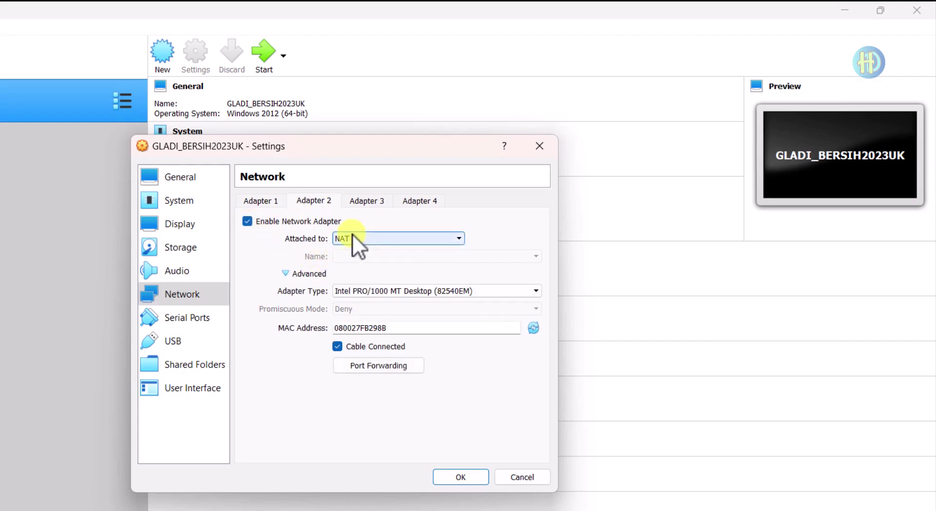
{"action": "left_click", "coordinate": [461, 476]}
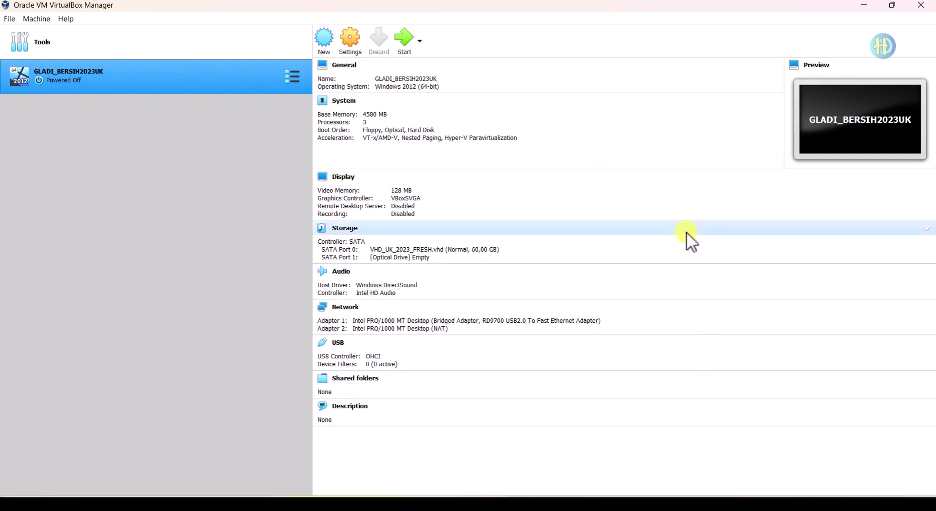
- Close VirtualBox and the Windows network windows, and open the ExamBro Admin Semi Online Uji Kesetaraan 2023 folder in Downloads
{"action": "left_click", "coordinate": [916, 7]}
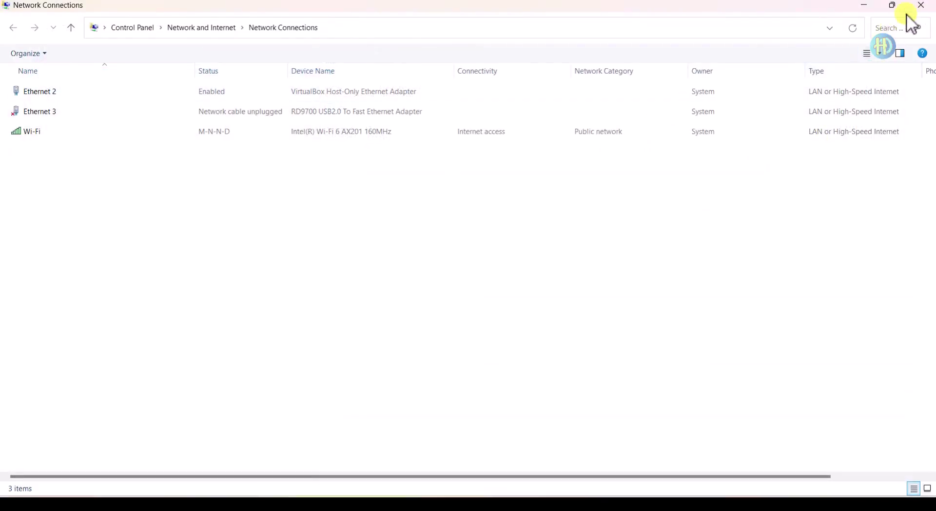
{"action": "left_click", "coordinate": [921, 5]}
{"action": "left_click", "coordinate": [915, 8]}
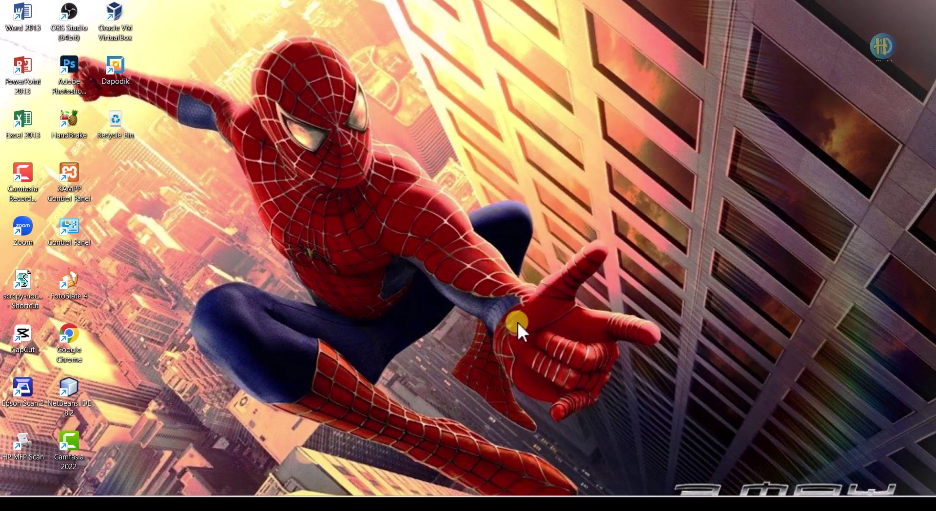
{"action": "left_click", "coordinate": [538, 493]}
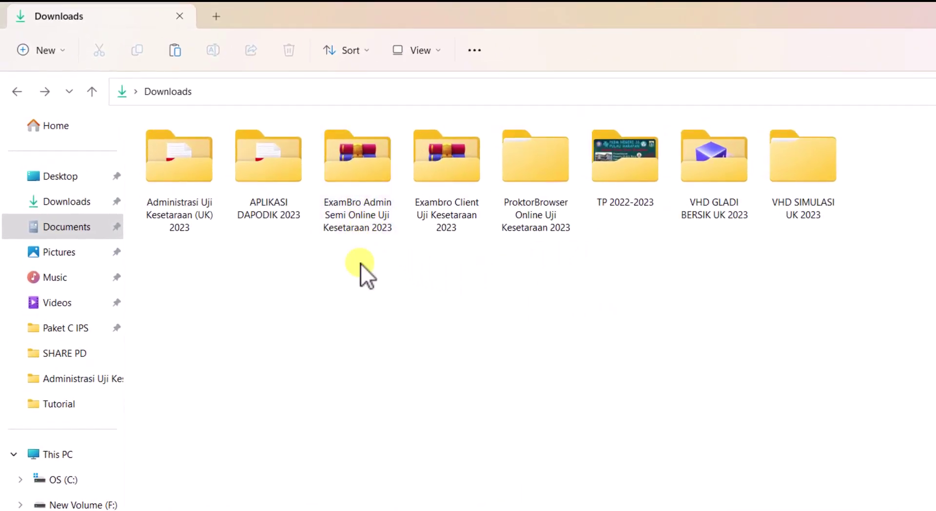
{"action": "double_click", "coordinate": [365, 203]}
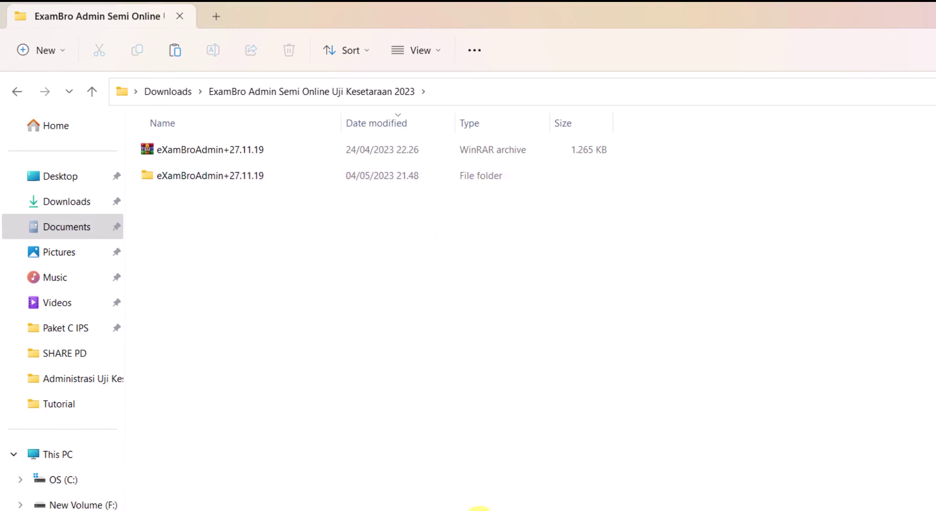
- Check in the Windows Defender Firewall settings whether the firewall is turned off for both private and public networks
{"action": "key", "text": "super+s"}
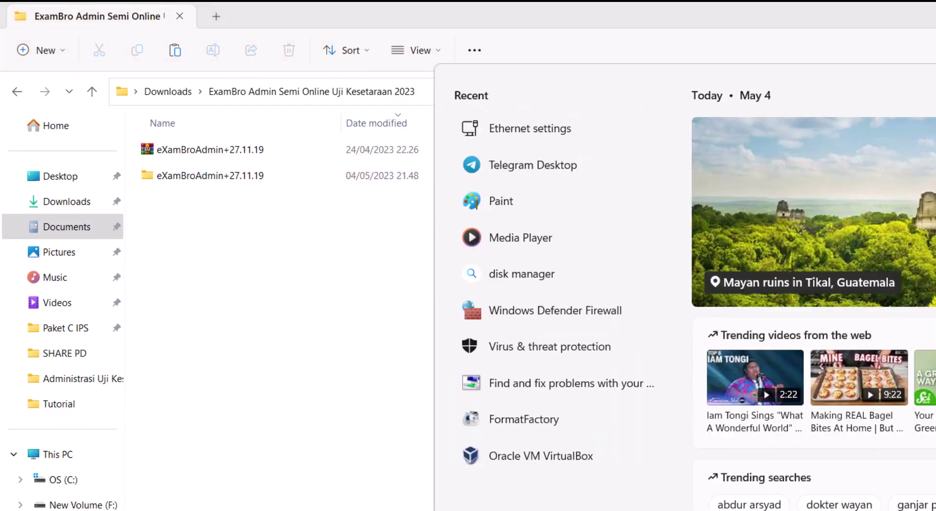
{"action": "left_click", "coordinate": [560, 317]}
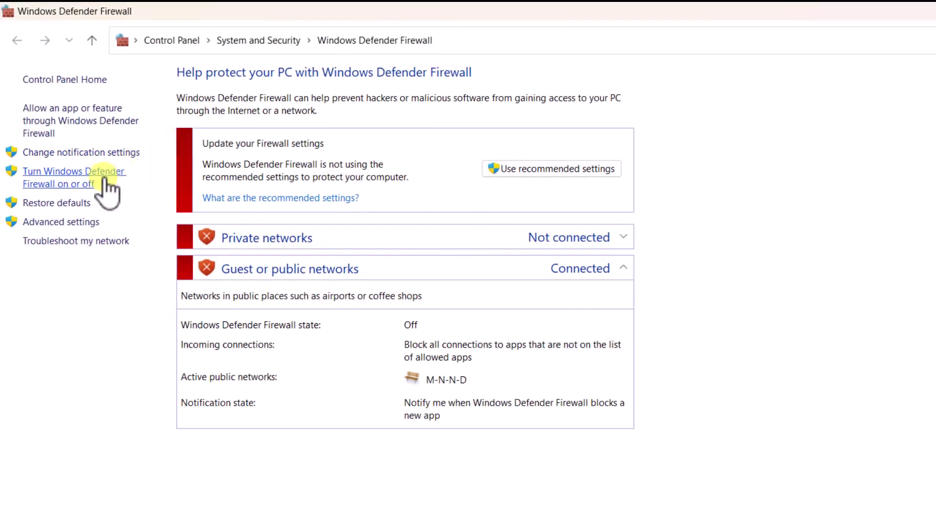
{"action": "left_click", "coordinate": [97, 181]}
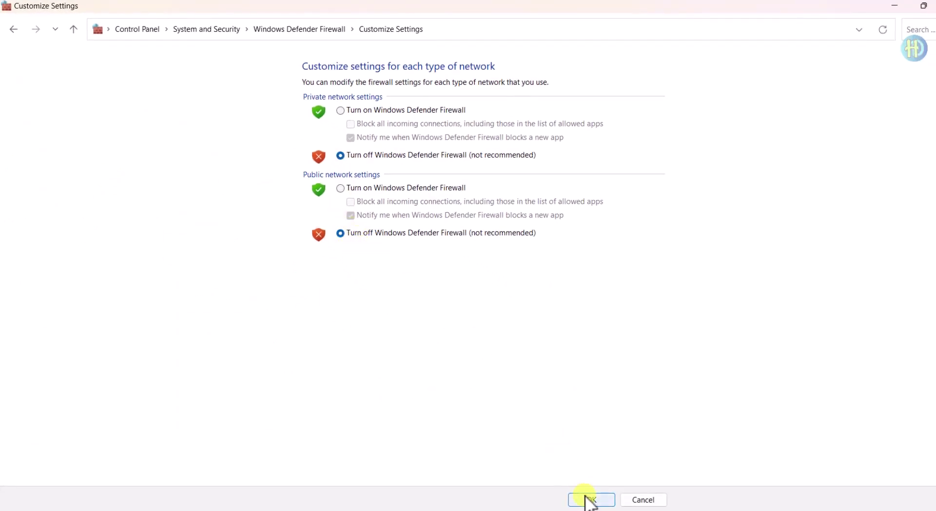
{"action": "left_click", "coordinate": [590, 501]}
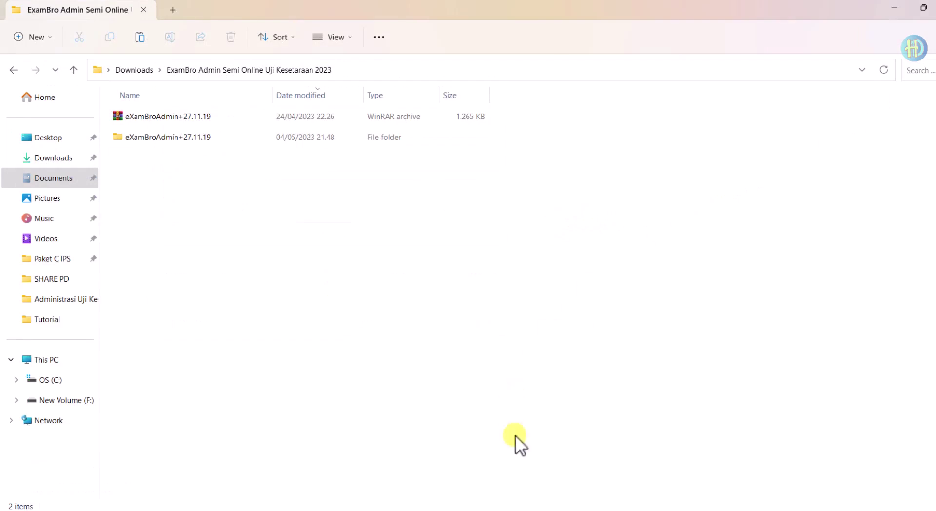
- Open the Windows Security virus and threat protection settings to check whether real-time protection is off
{"action": "left_click", "coordinate": [445, 510]}
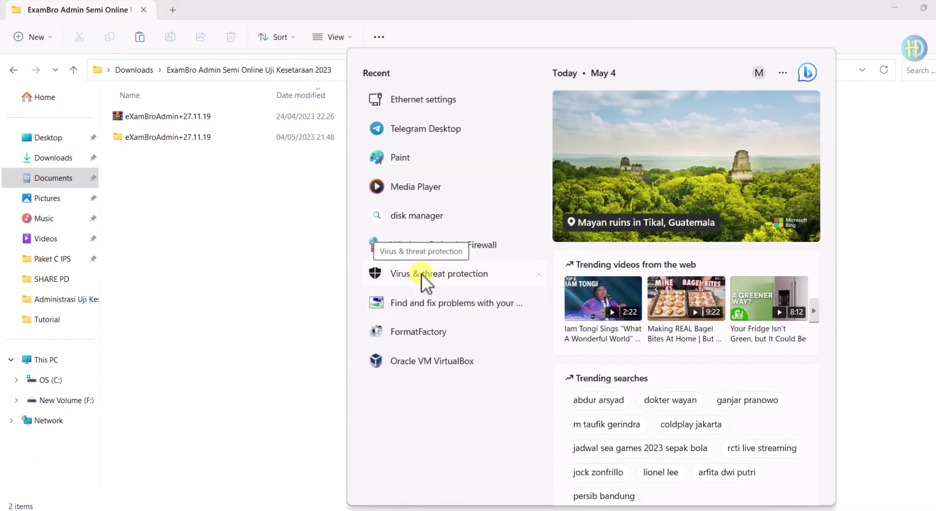
{"action": "left_click", "coordinate": [444, 274]}
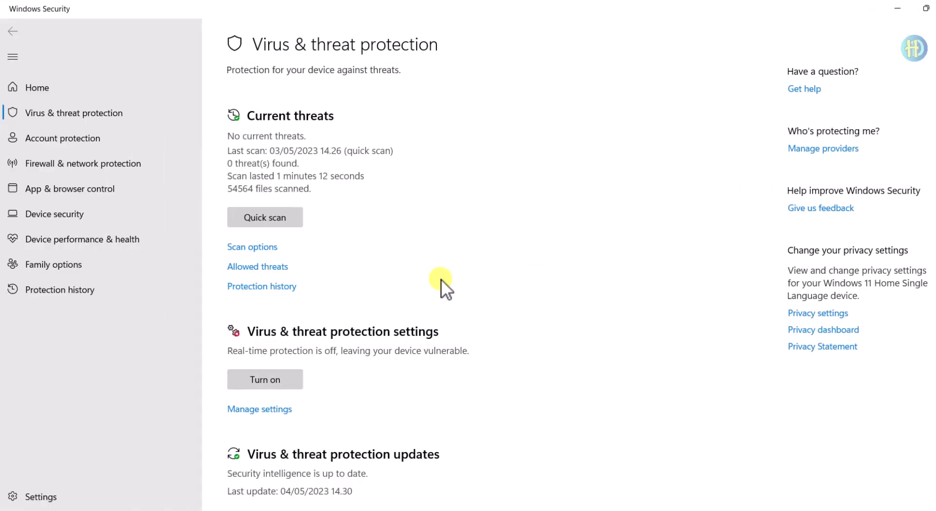
{"action": "left_click", "coordinate": [279, 410]}
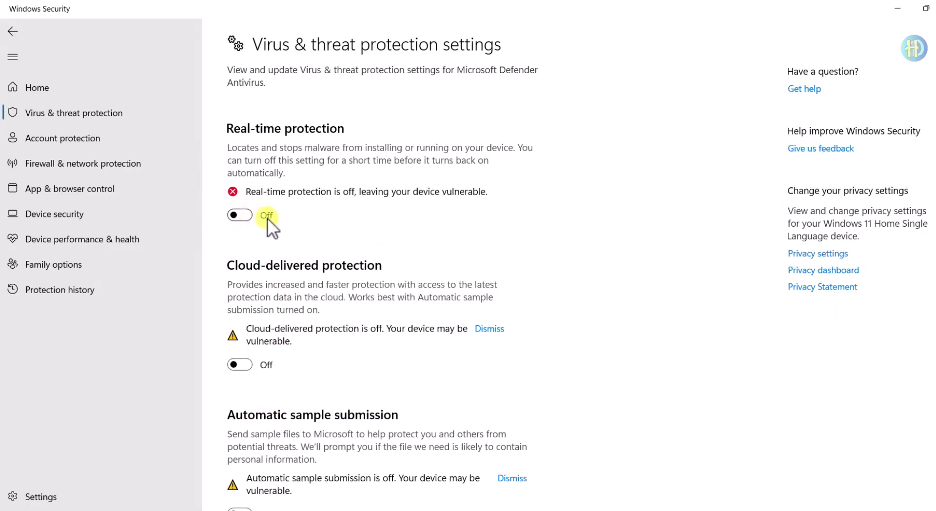
- Check the cloud-delivered protection, automatic sample submission and tamper protection states in the virus and threat protection settings
{"action": "scroll", "coordinate": [326, 222], "scroll_direction": "down", "scroll_amount": 7}
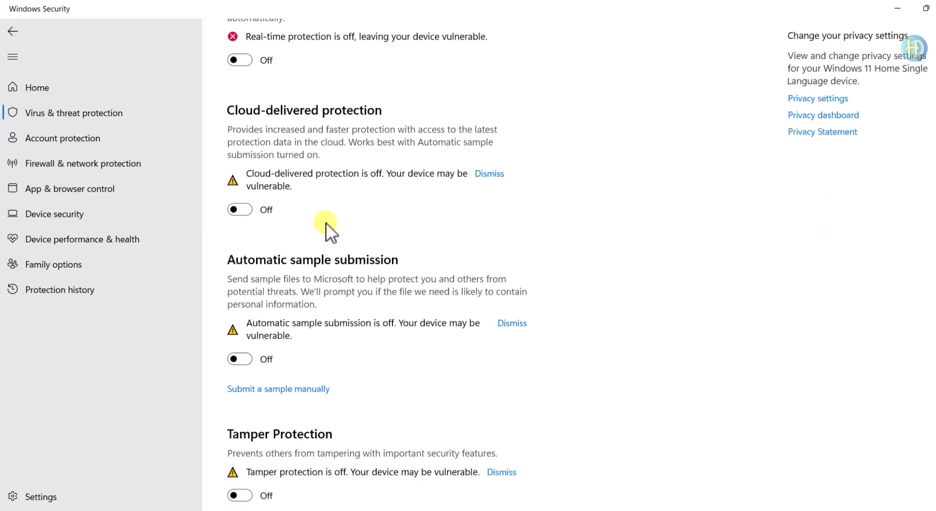
{"action": "scroll", "coordinate": [326, 222], "scroll_direction": "down", "scroll_amount": 1}
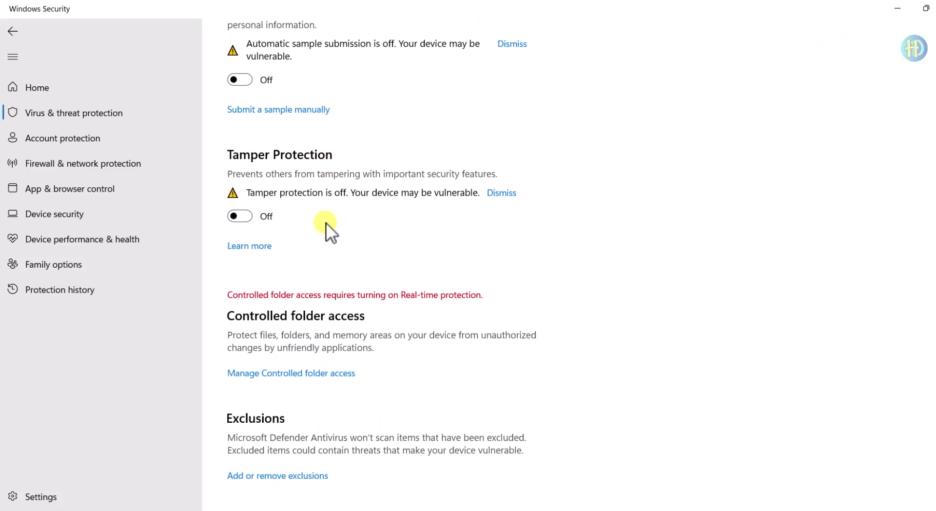
{"action": "scroll", "coordinate": [326, 222], "scroll_direction": "up", "scroll_amount": 8}
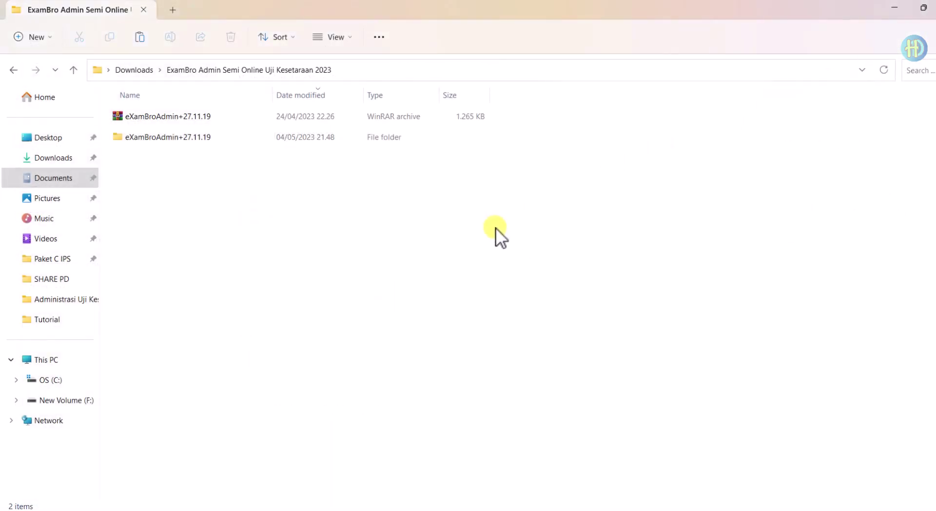
- Open the inner eXamBroAdmin 27.11.19 folder in File Explorer and select the eXamBroAdmin application
{"action": "double_click", "coordinate": [223, 138]}
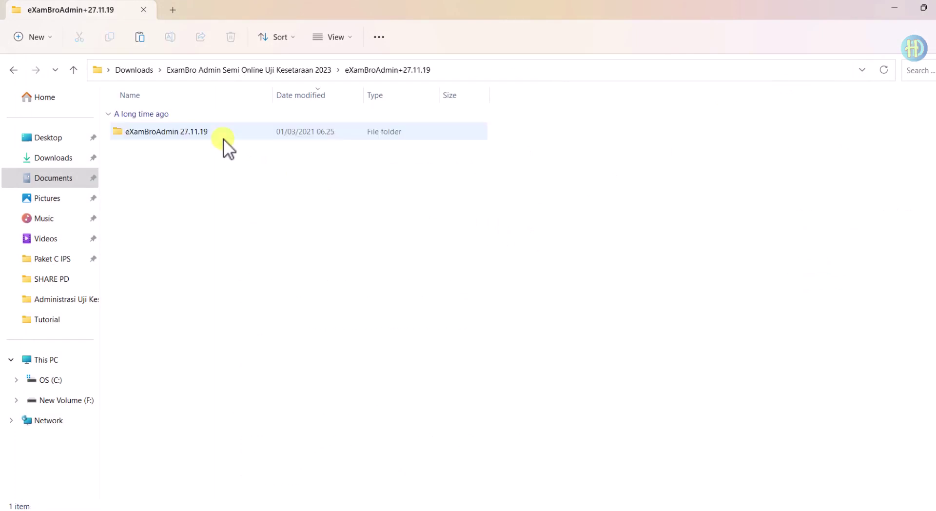
{"action": "double_click", "coordinate": [237, 134]}
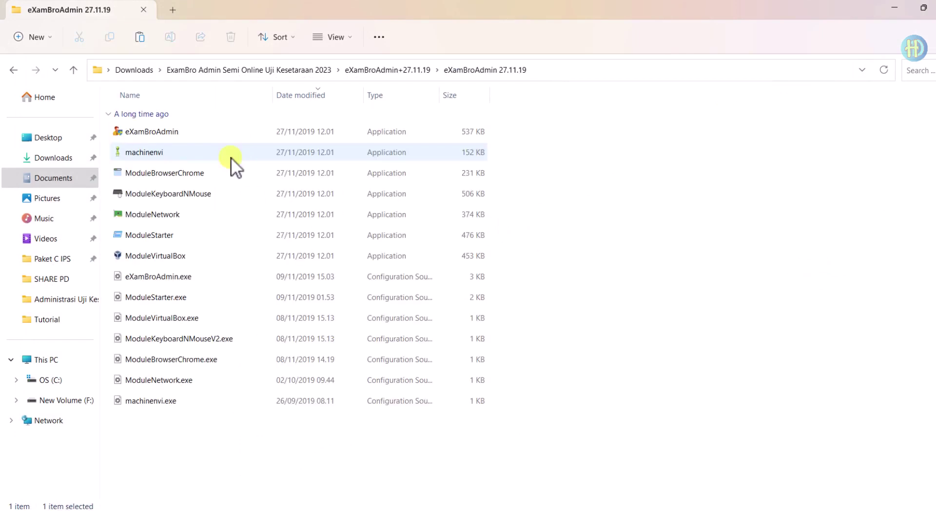
{"action": "left_click", "coordinate": [201, 132]}
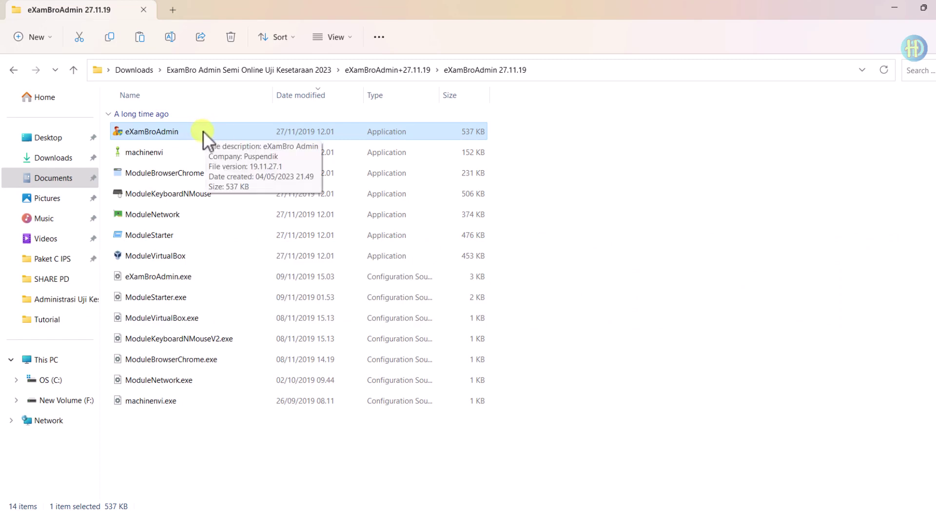
- Open the Exambro Client Uji Kesetaraan 2023 folder in Downloads and check this computer's system properties
{"action": "left_click", "coordinate": [17, 75]}
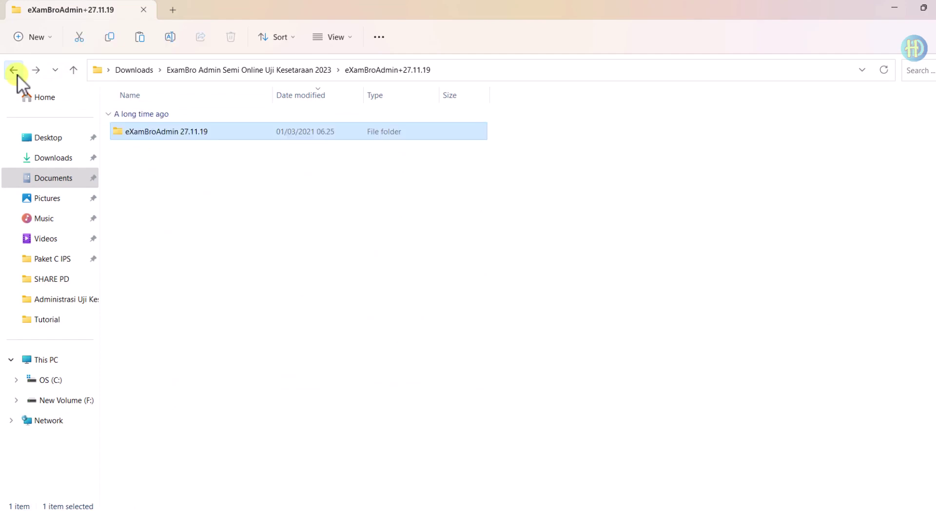
{"action": "left_click", "coordinate": [17, 75]}
{"action": "left_click", "coordinate": [17, 75]}
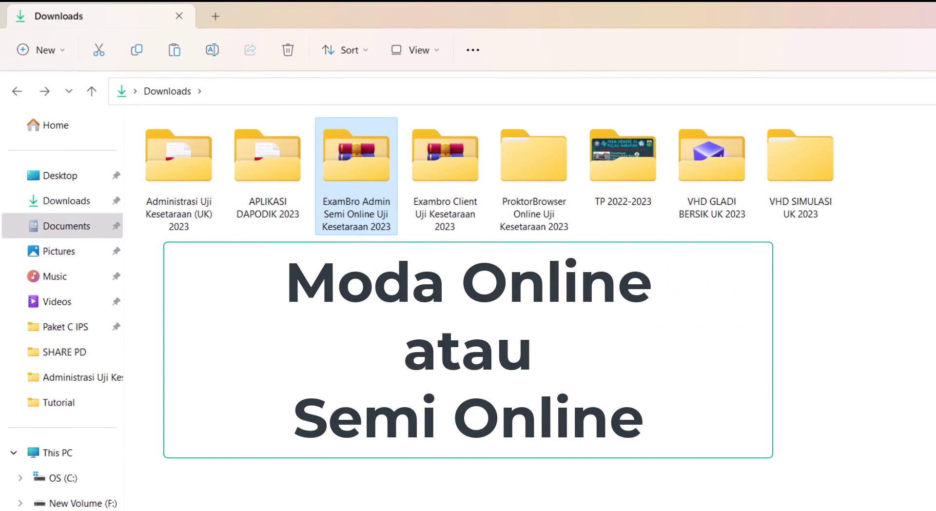
{"action": "double_click", "coordinate": [451, 195]}
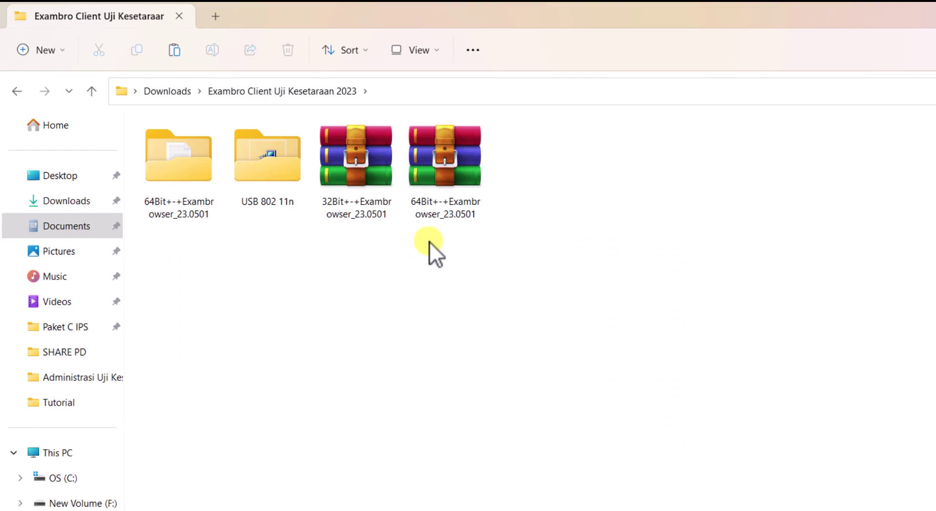
{"action": "right_click", "coordinate": [73, 453]}
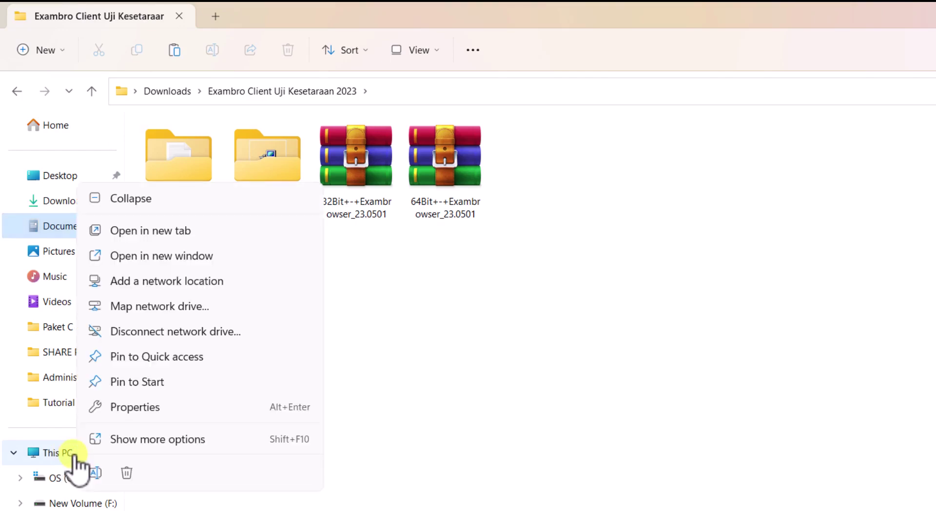
{"action": "left_click", "coordinate": [149, 406]}
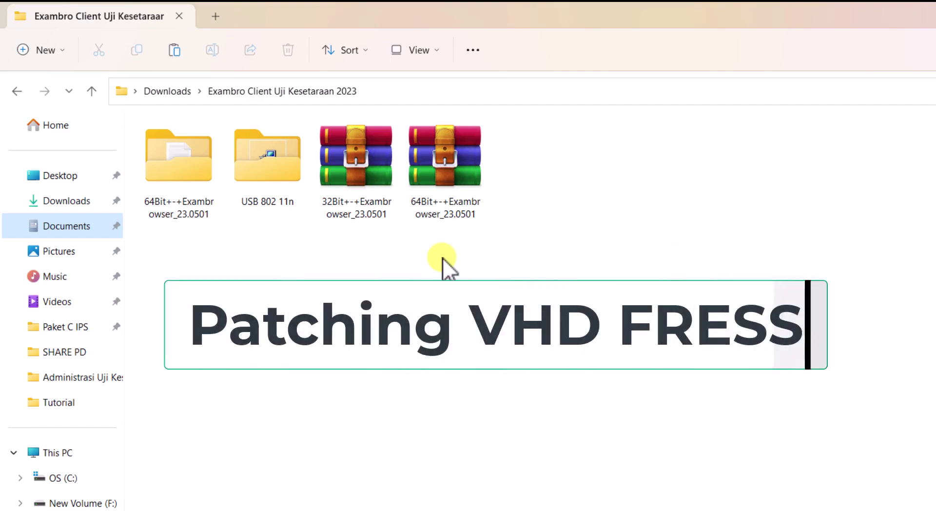
- View the contents of the ProktorBrowser Online Uji Kesetaraan 2023 folder and return to Downloads
{"action": "left_click", "coordinate": [17, 91]}
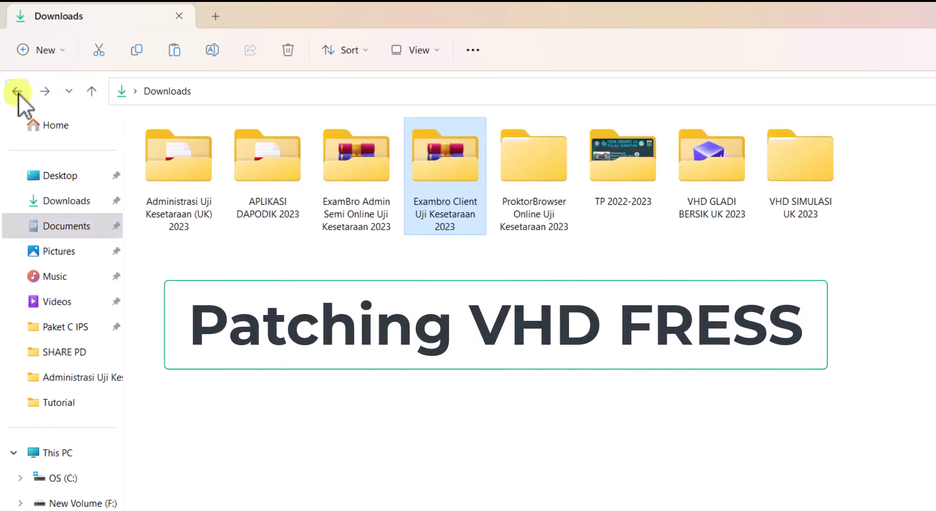
{"action": "left_click", "coordinate": [443, 281]}
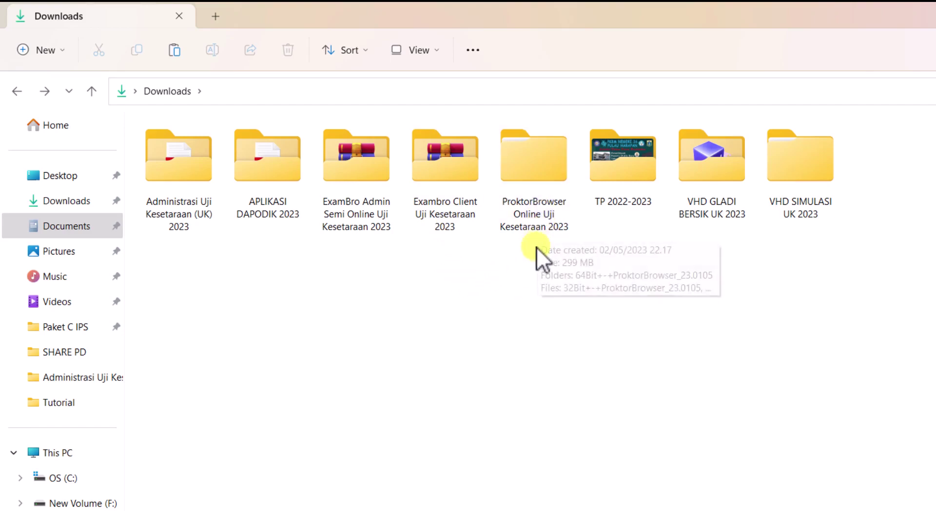
{"action": "double_click", "coordinate": [534, 182]}
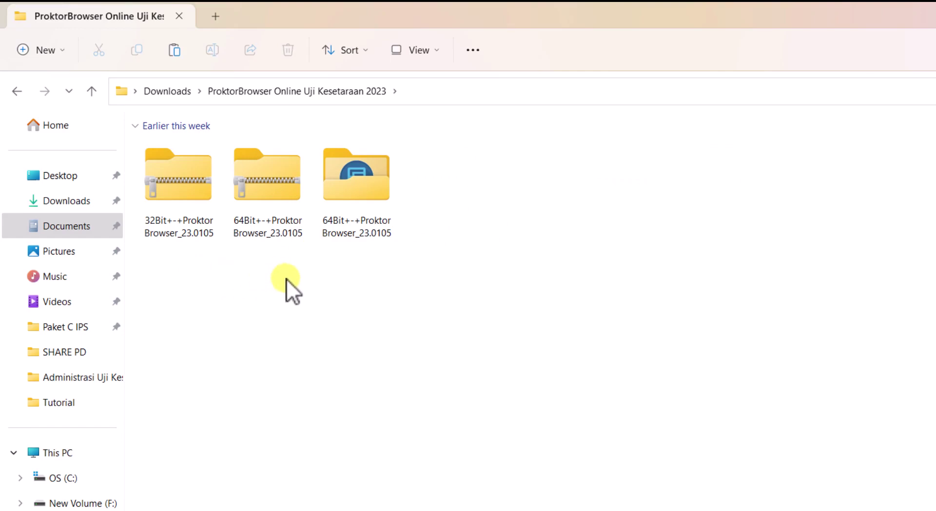
{"action": "left_click", "coordinate": [17, 91]}
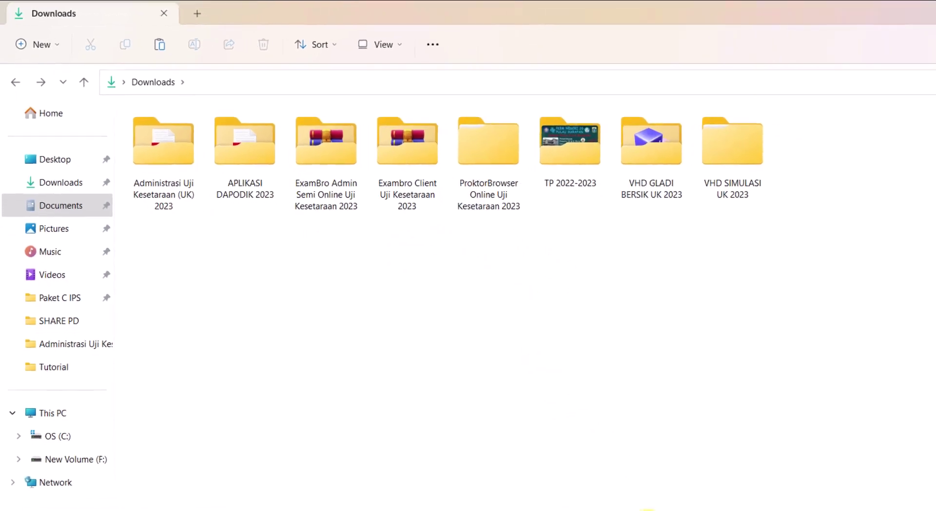
- Switch to Chrome, log in to the Pendataan Uji Kesetaraan 2023 site, and find the Download Berkas list on the dashboard
{"action": "left_click", "coordinate": [565, 503]}
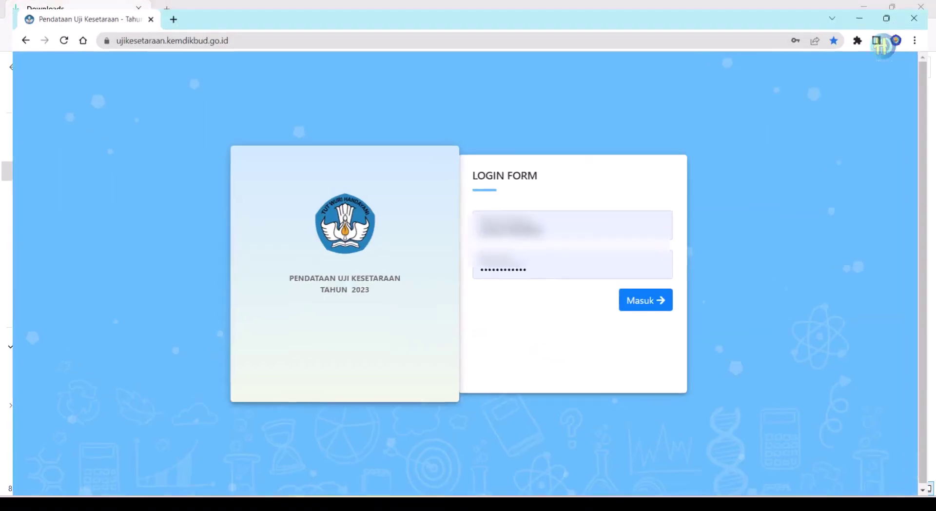
{"action": "left_click", "coordinate": [624, 301]}
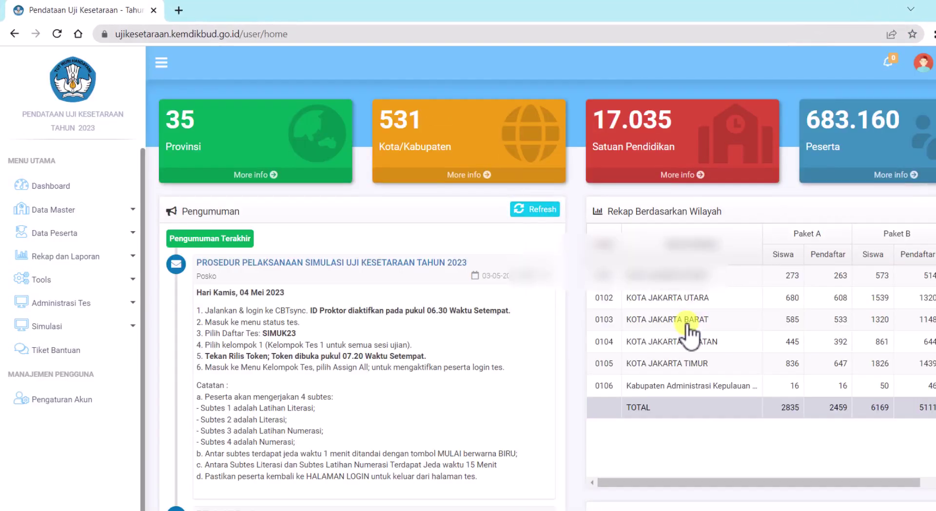
{"action": "scroll", "coordinate": [573, 336], "scroll_direction": "down", "scroll_amount": 5}
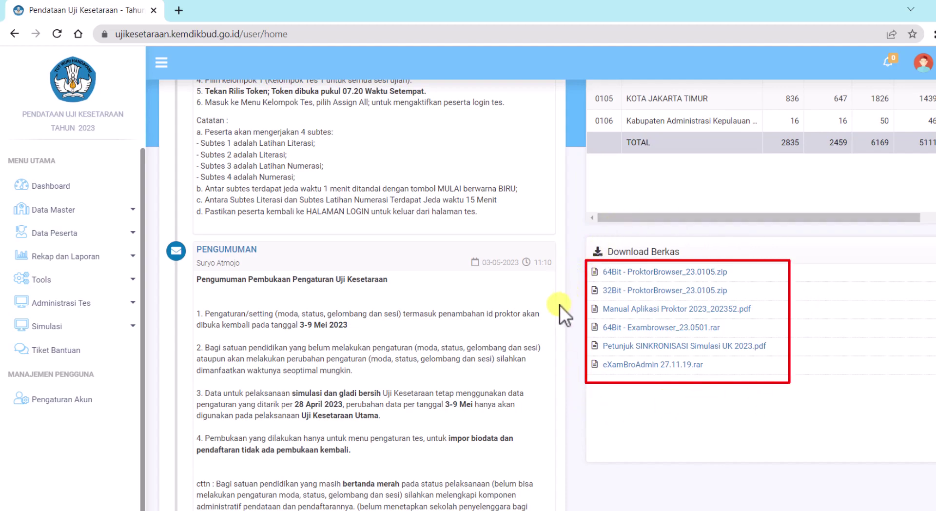
- Look through the dashboard announcements for the patching and synchronization instructions and the VHD Uji Kesetaraan 2023 download links
{"action": "scroll", "coordinate": [557, 318], "scroll_direction": "down", "scroll_amount": 2}
{"action": "scroll", "coordinate": [556, 317], "scroll_direction": "down", "scroll_amount": 5}
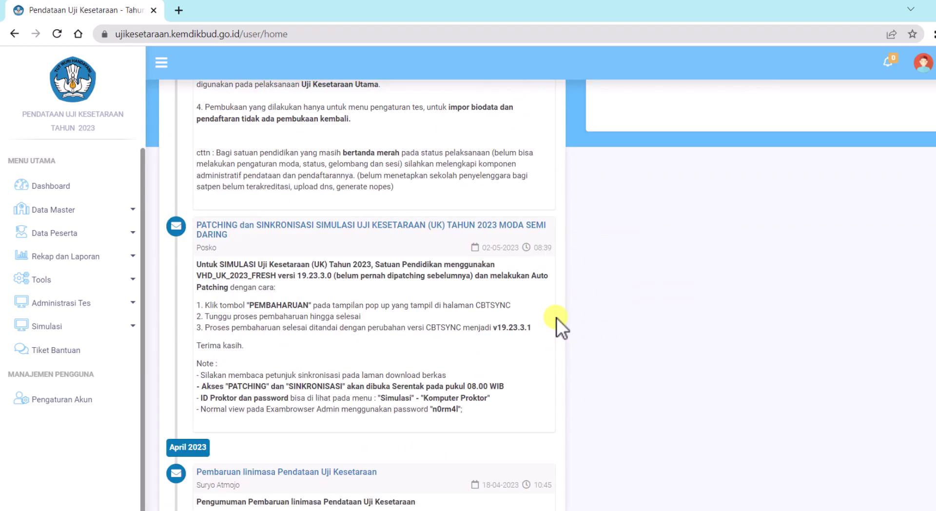
{"action": "scroll", "coordinate": [557, 317], "scroll_direction": "down", "scroll_amount": 5}
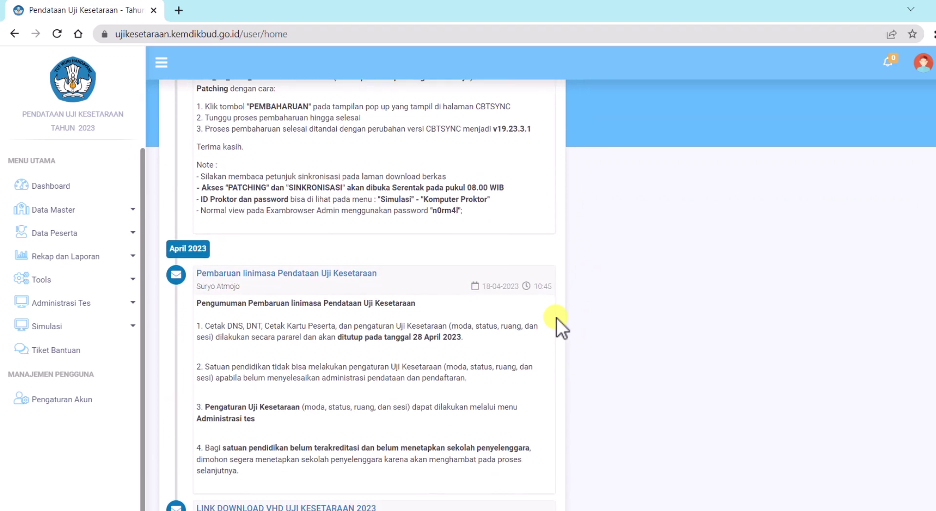
{"action": "scroll", "coordinate": [556, 318], "scroll_direction": "down", "scroll_amount": 2}
{"action": "scroll", "coordinate": [557, 317], "scroll_direction": "down", "scroll_amount": 1}
{"action": "scroll", "coordinate": [557, 317], "scroll_direction": "down", "scroll_amount": 1}
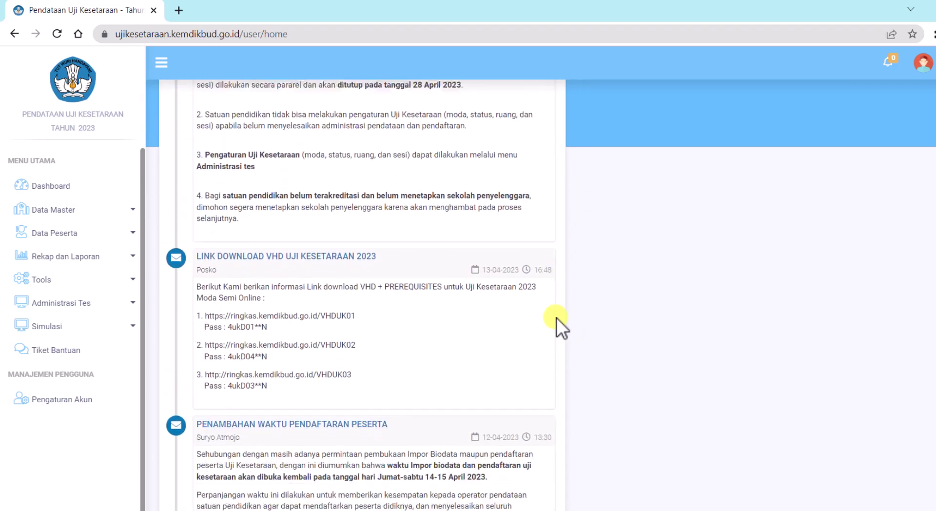